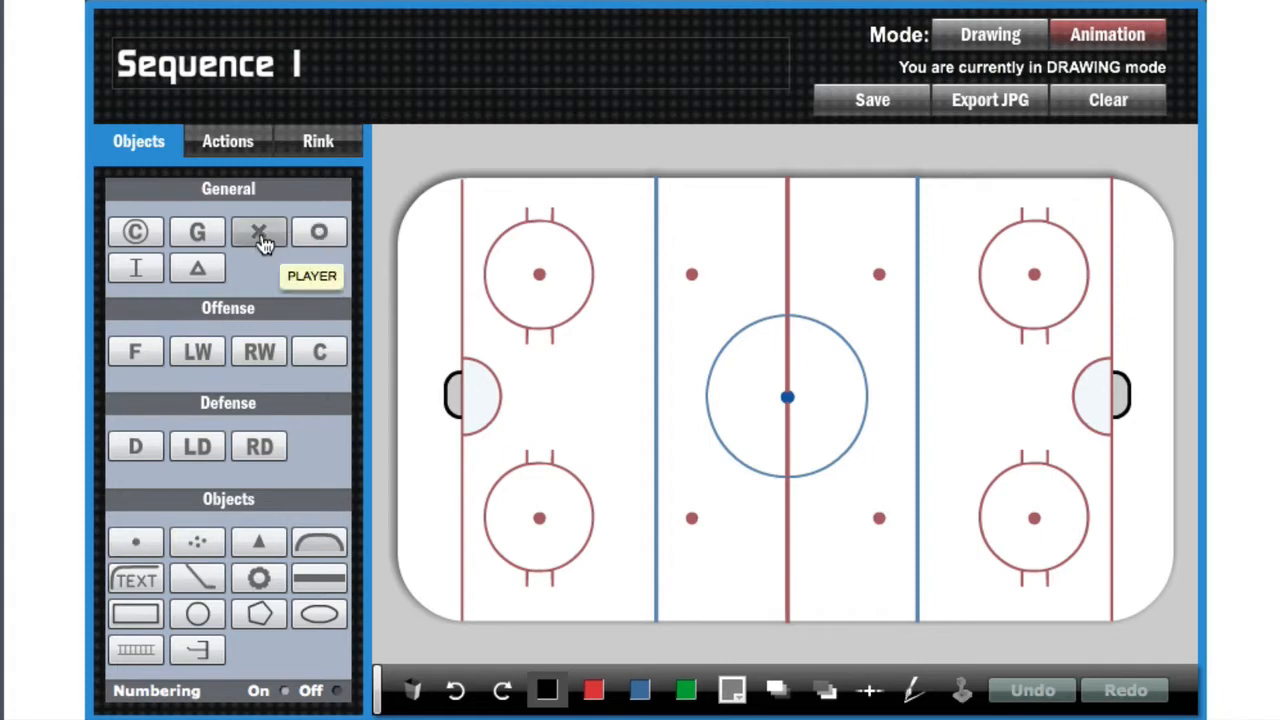
Step: Place an X player on the rink behind the left goal line, in the upper left corner
left_click_drag(262, 248, 436, 248)
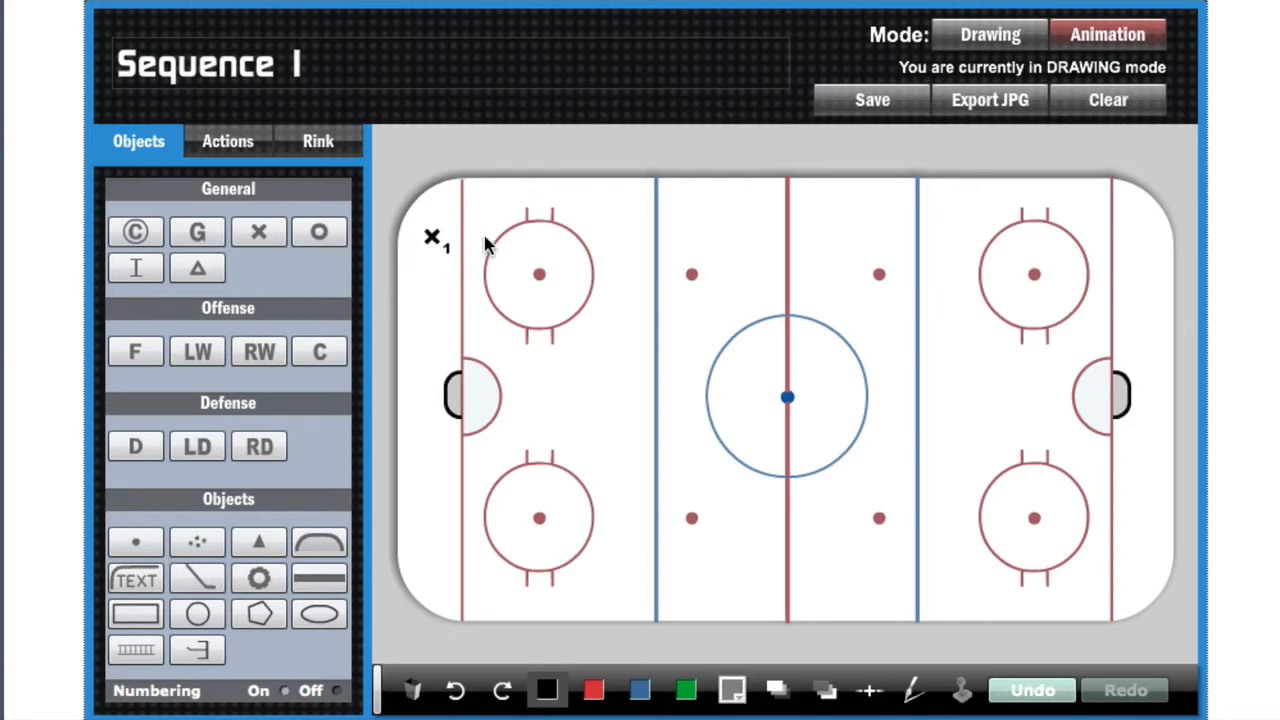
mouse_move(436, 243)
left_mouse_down()
mouse_move(877, 277)
mouse_move(582, 277)
mouse_move(431, 233)
left_mouse_up()
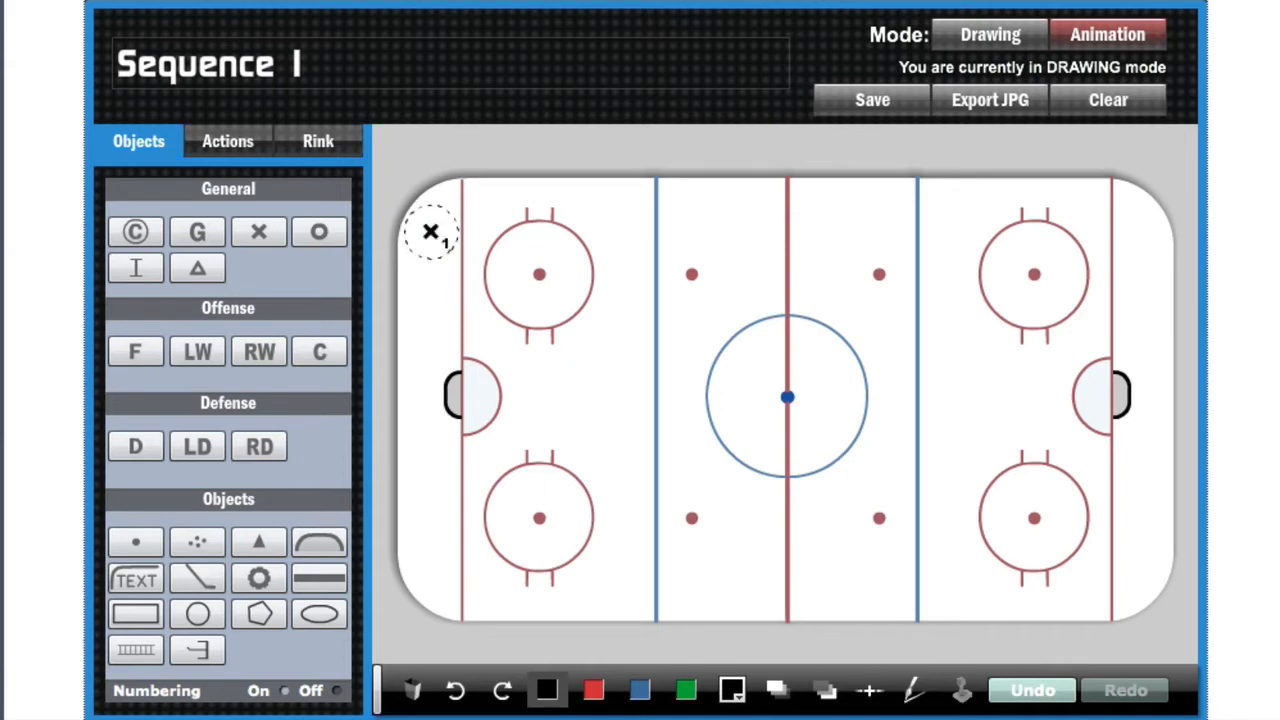
Step: Recolour the X player red, then blue, and return it to black
left_click(594, 692)
left_click(641, 700)
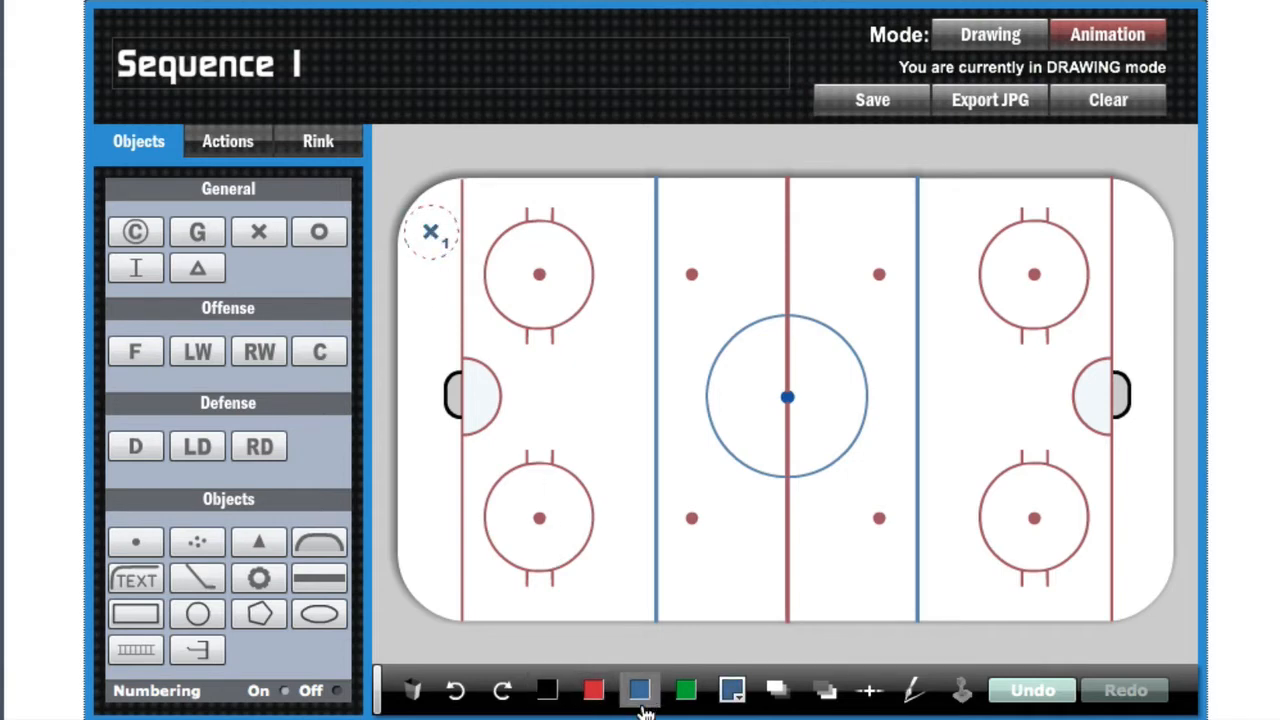
left_click(547, 690)
left_click(531, 320)
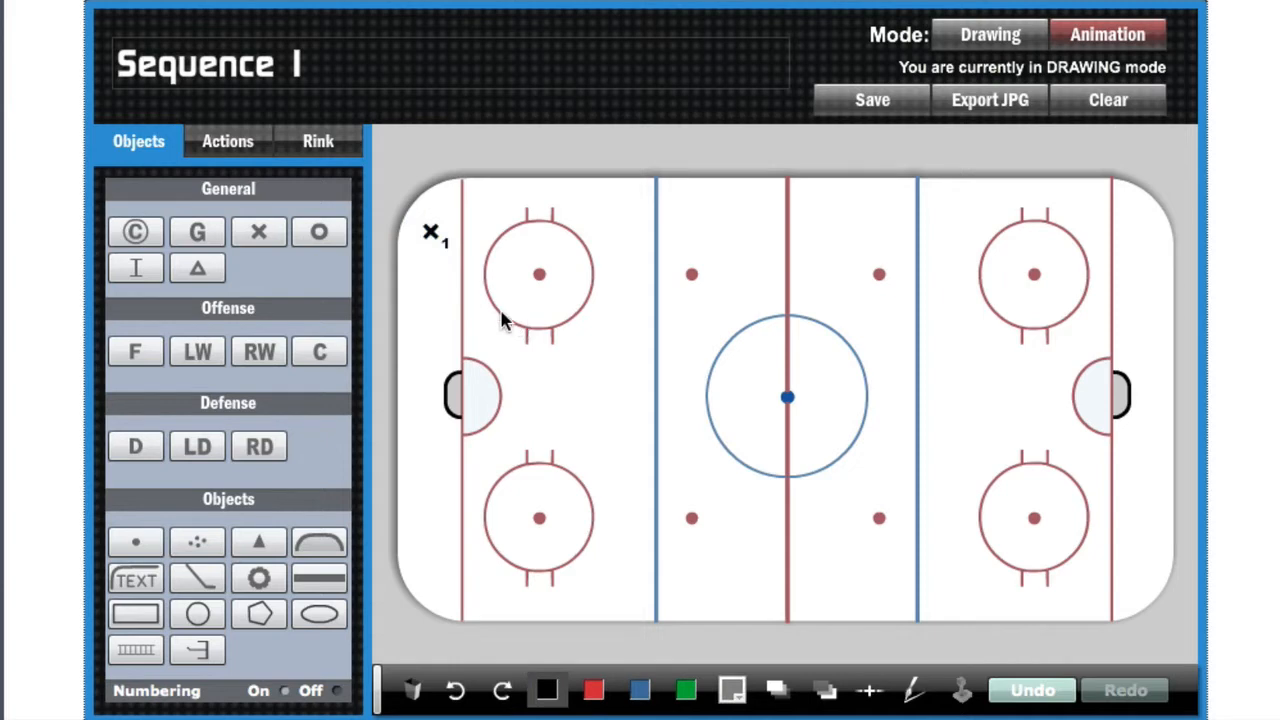
Step: Add two forward skating lines beside the X player, stretching the lower straight one to just past the centre line near the lower neutral-zone dot
left_click(238, 150)
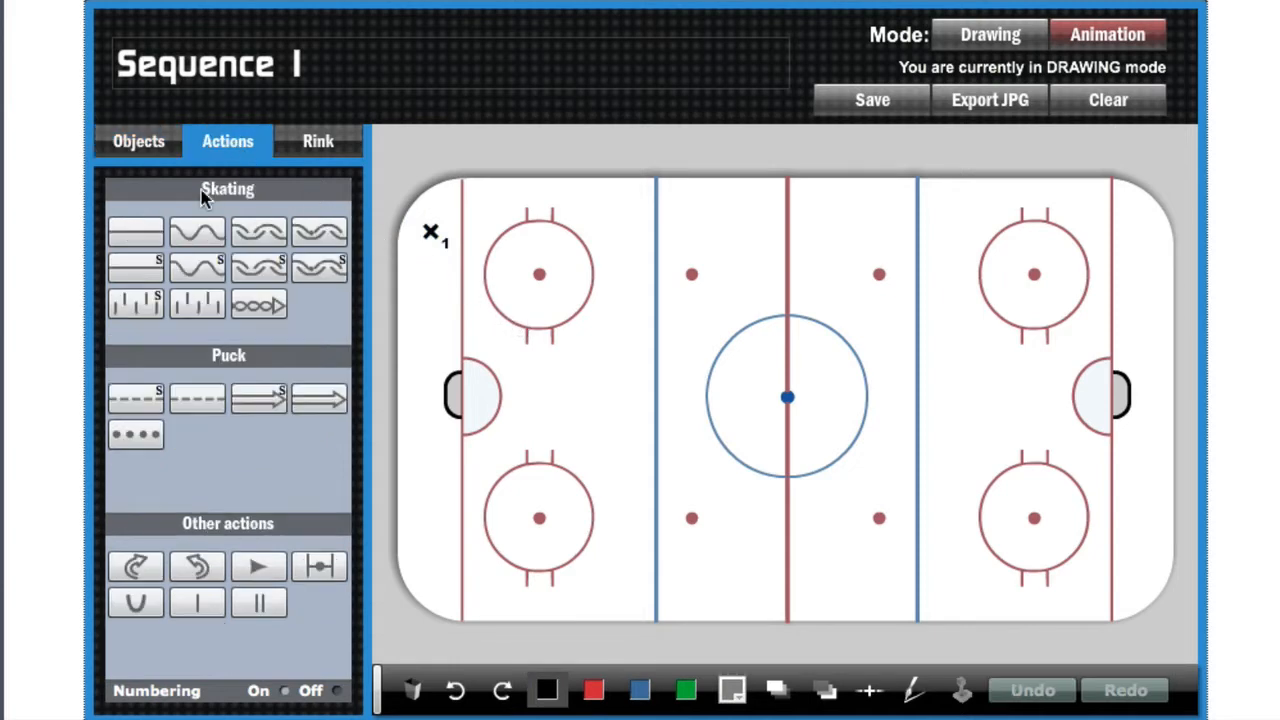
left_click_drag(136, 236, 466, 235)
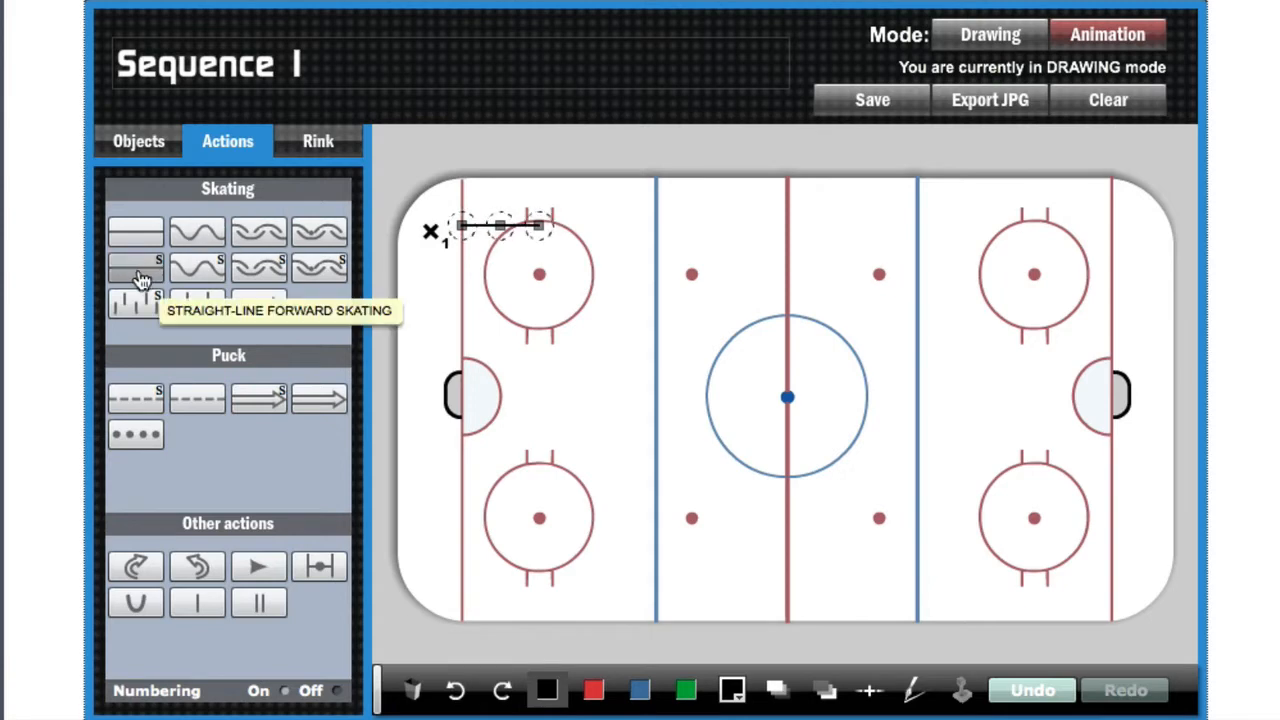
left_click_drag(142, 279, 466, 246)
left_click_drag(543, 246, 820, 530)
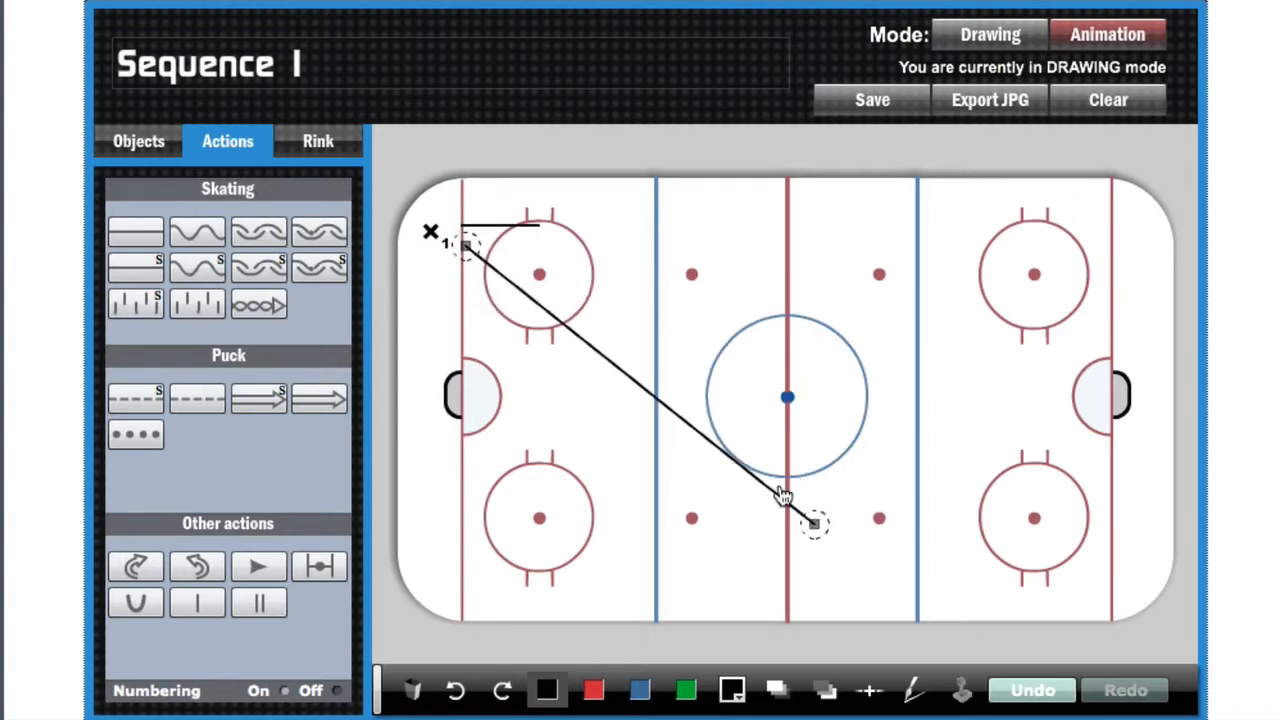
Step: Bend the upper skating line over the upper left faceoff circle, ending it at the left blue line beside the faceoff dot
left_click(506, 228)
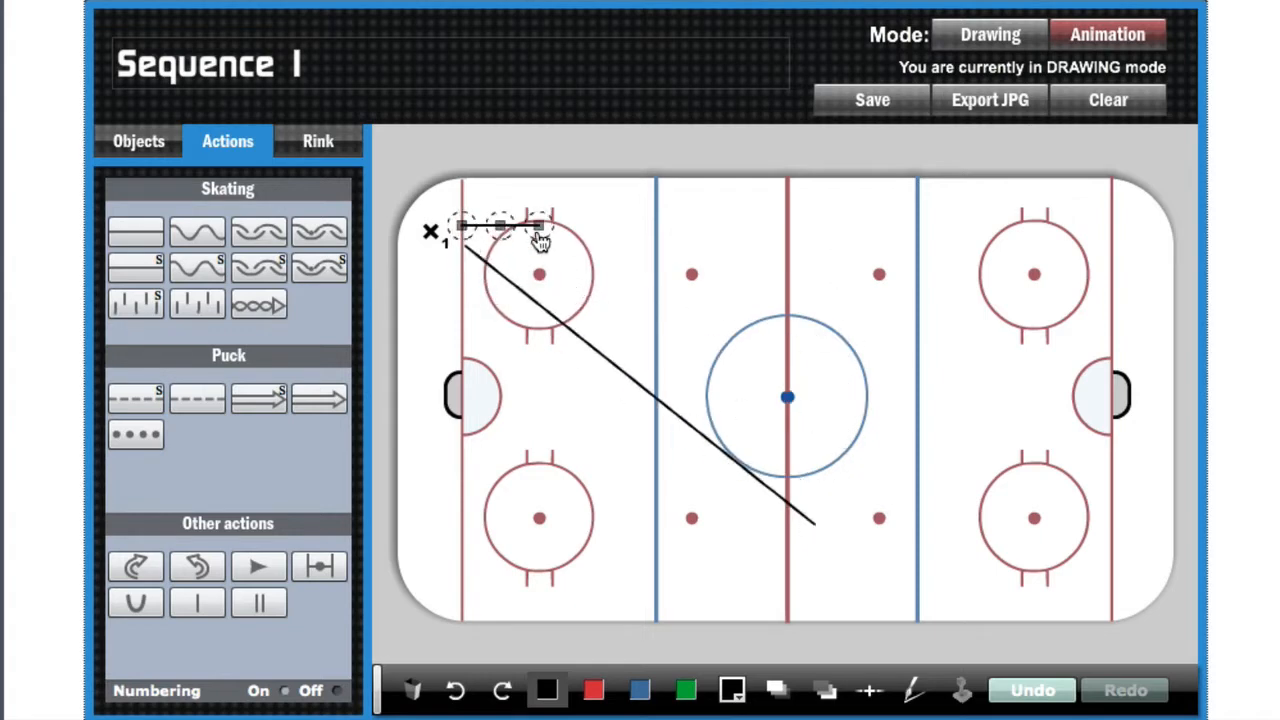
left_click_drag(541, 227, 823, 474)
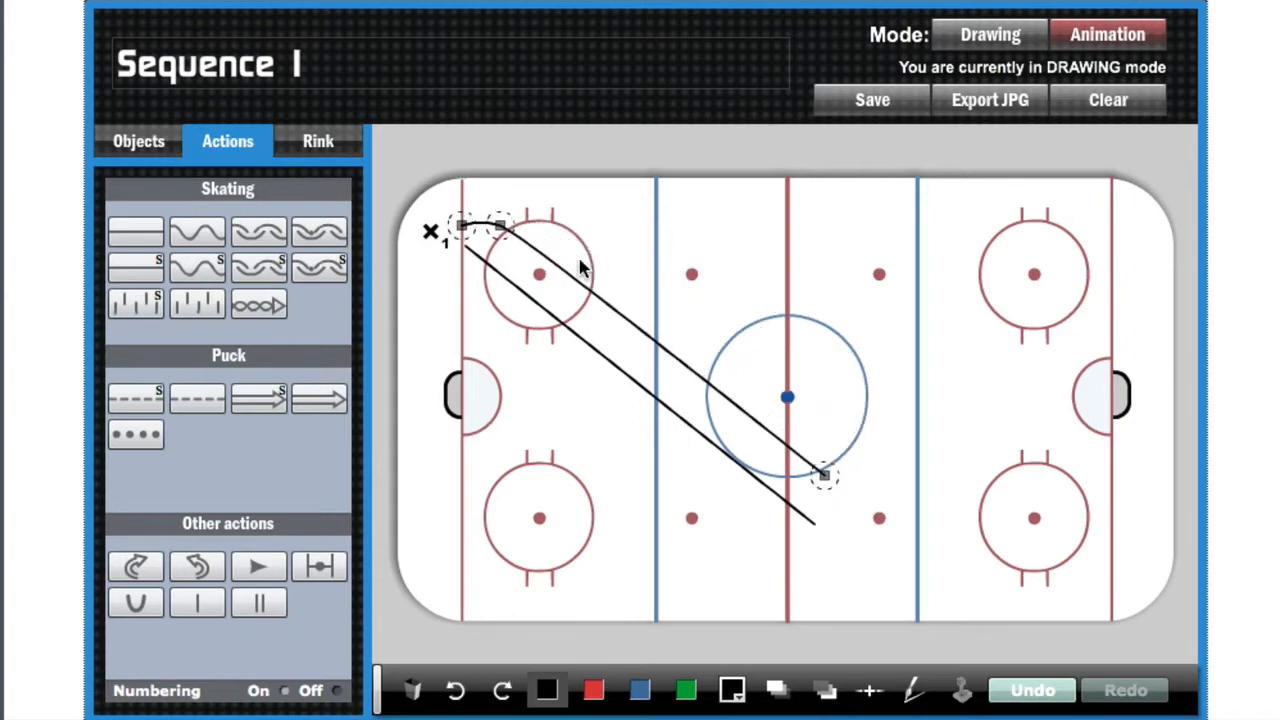
left_click_drag(508, 230, 618, 228)
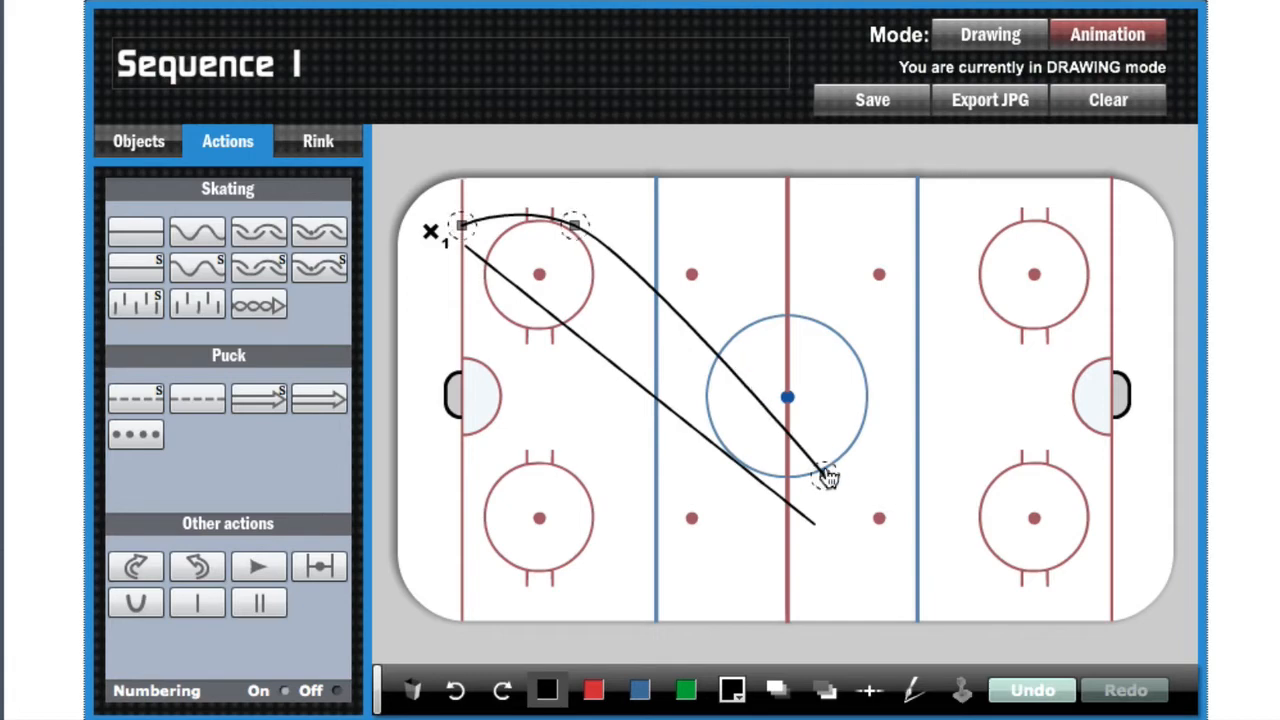
left_click_drag(823, 474, 665, 279)
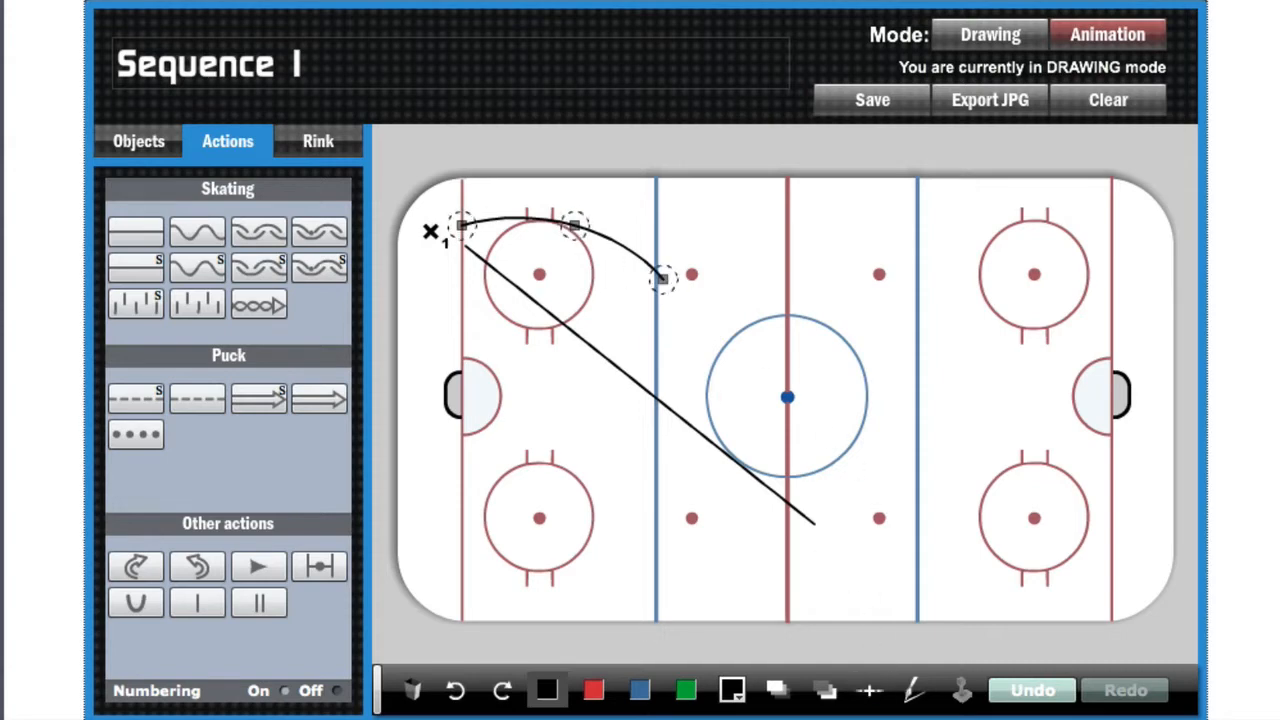
Step: Extend the curved skating line with added points through the centre circle and up into the upper right faceoff circle
left_click(915, 695)
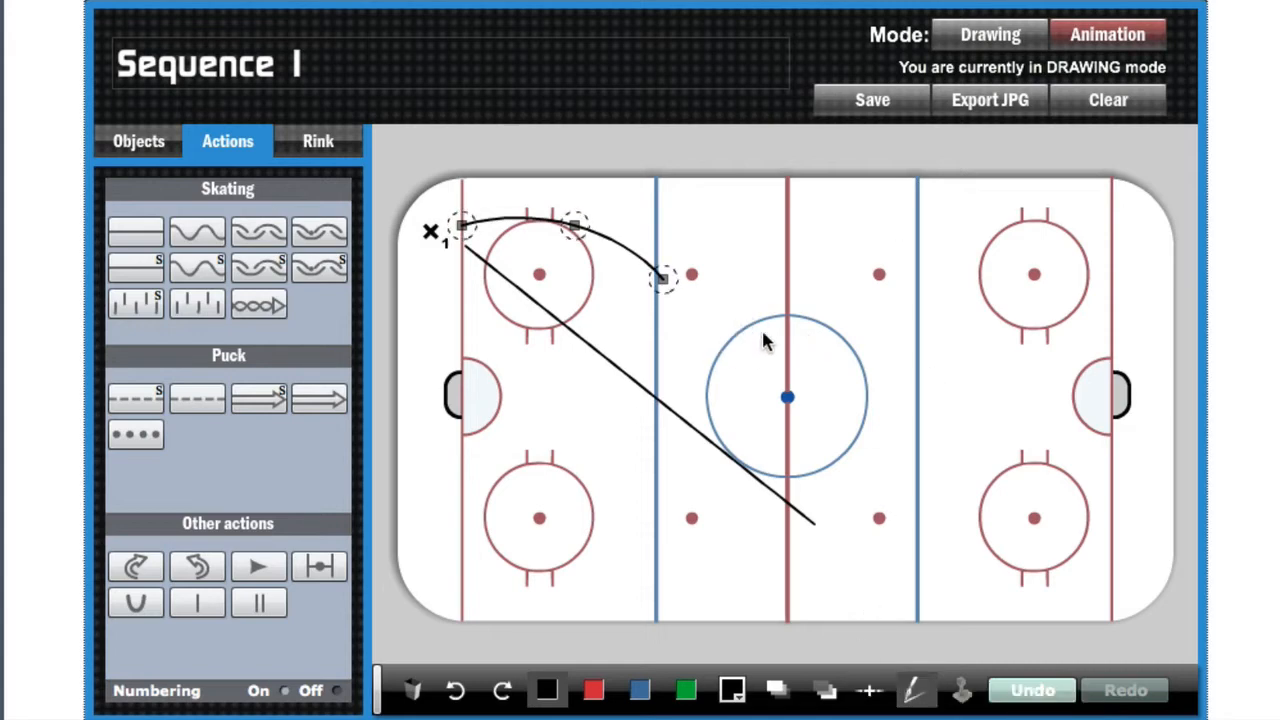
left_click(740, 371)
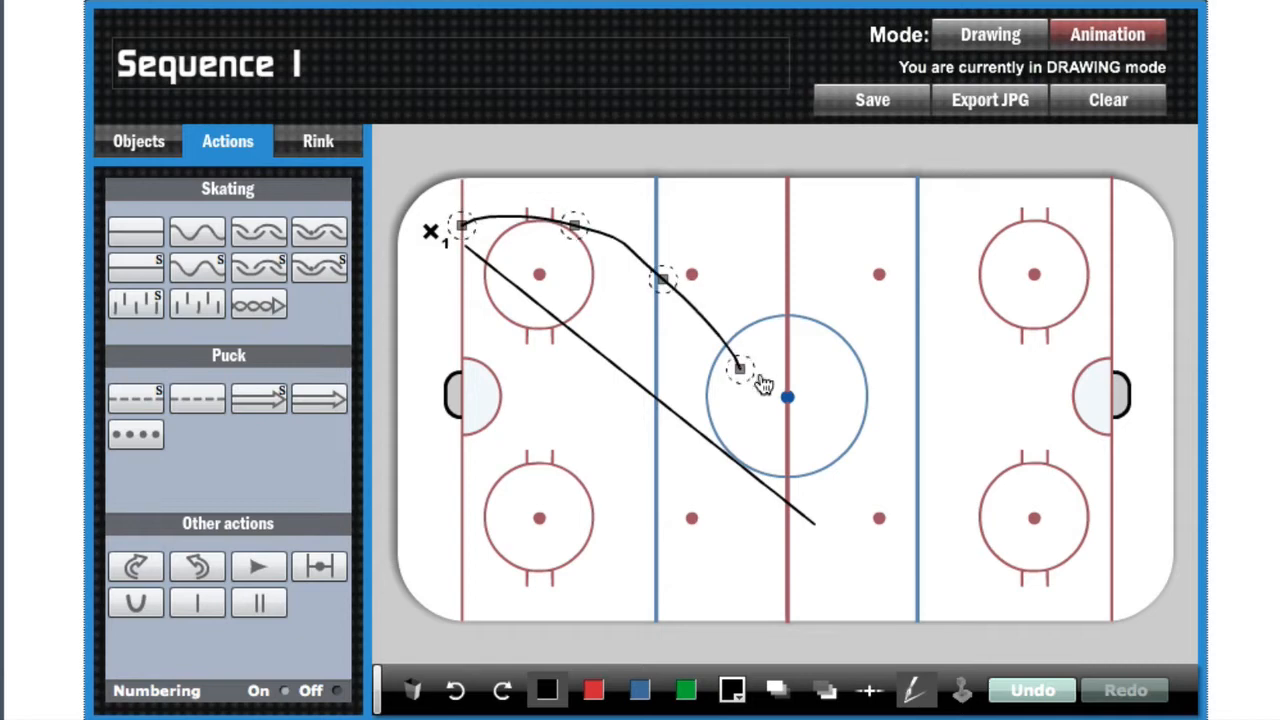
left_click(866, 390)
left_click(923, 299)
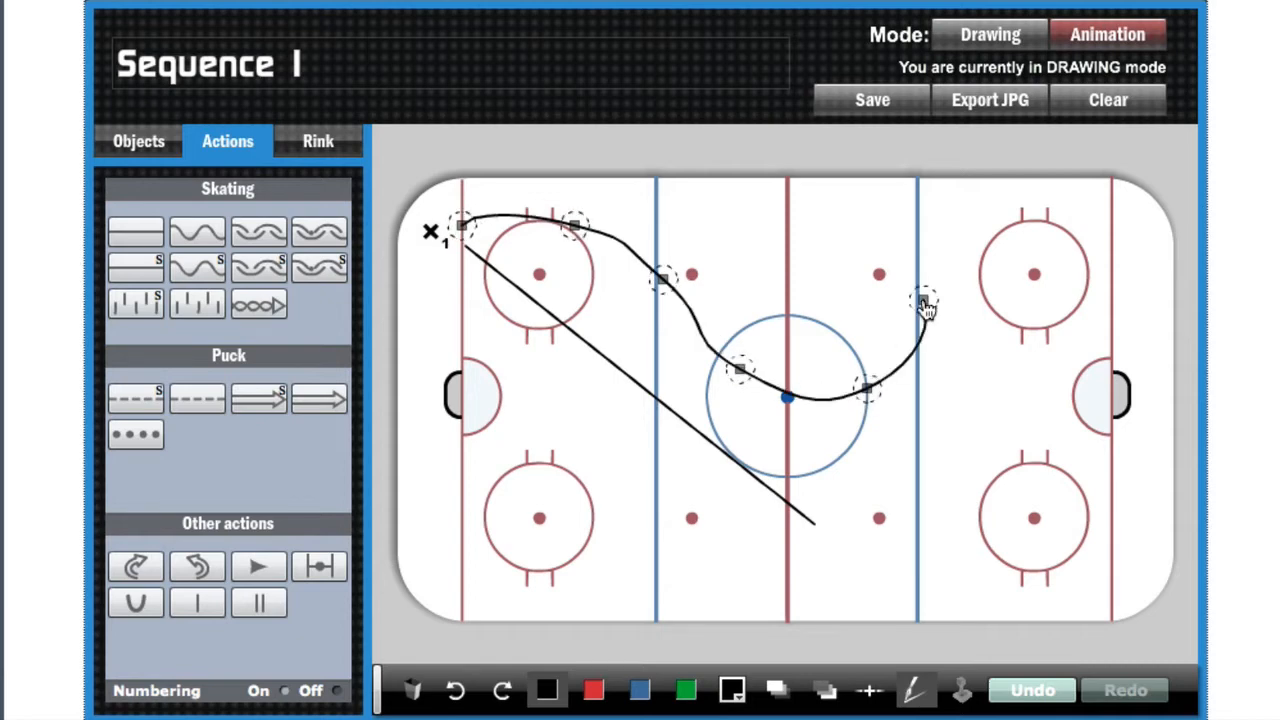
left_click(963, 250)
left_click(1035, 257)
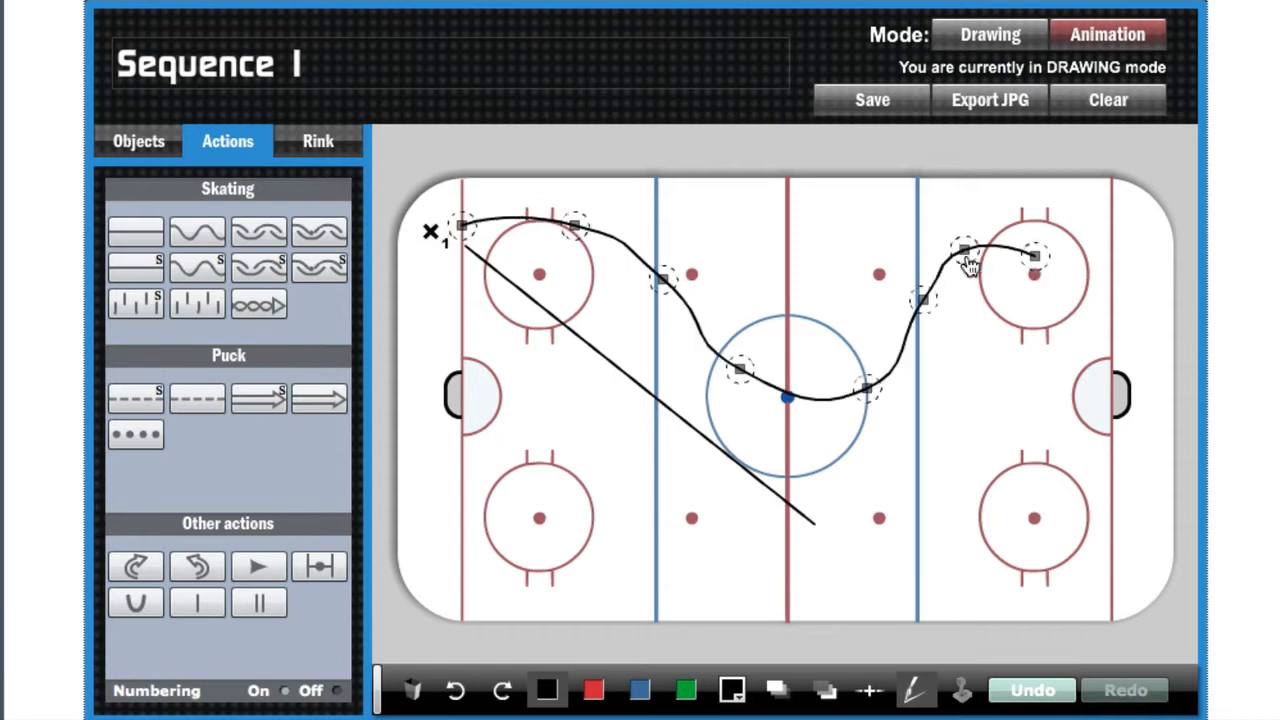
Step: Reshape the curved path by moving its last bend up and its previous point beside the upper right neutral-zone dot
mouse_move(963, 250)
left_mouse_down()
mouse_move(1001, 390)
mouse_move(943, 222)
mouse_move(972, 232)
left_mouse_up()
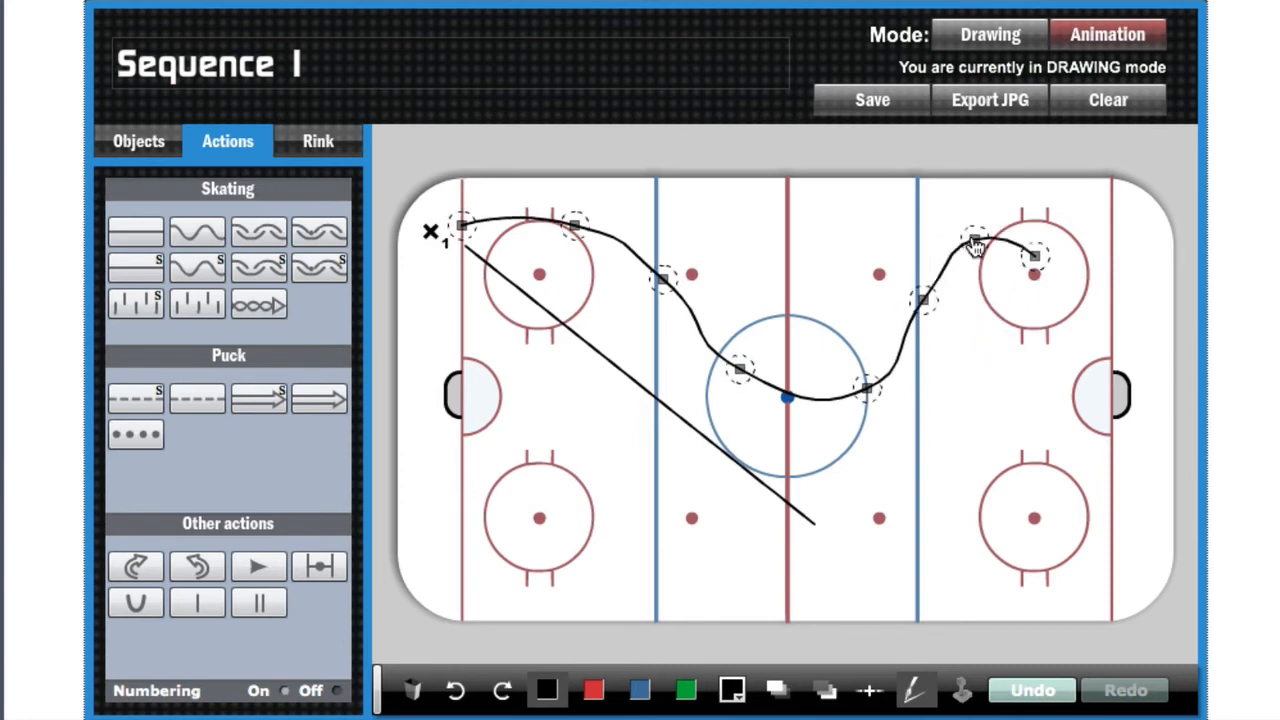
left_click_drag(923, 299, 862, 284)
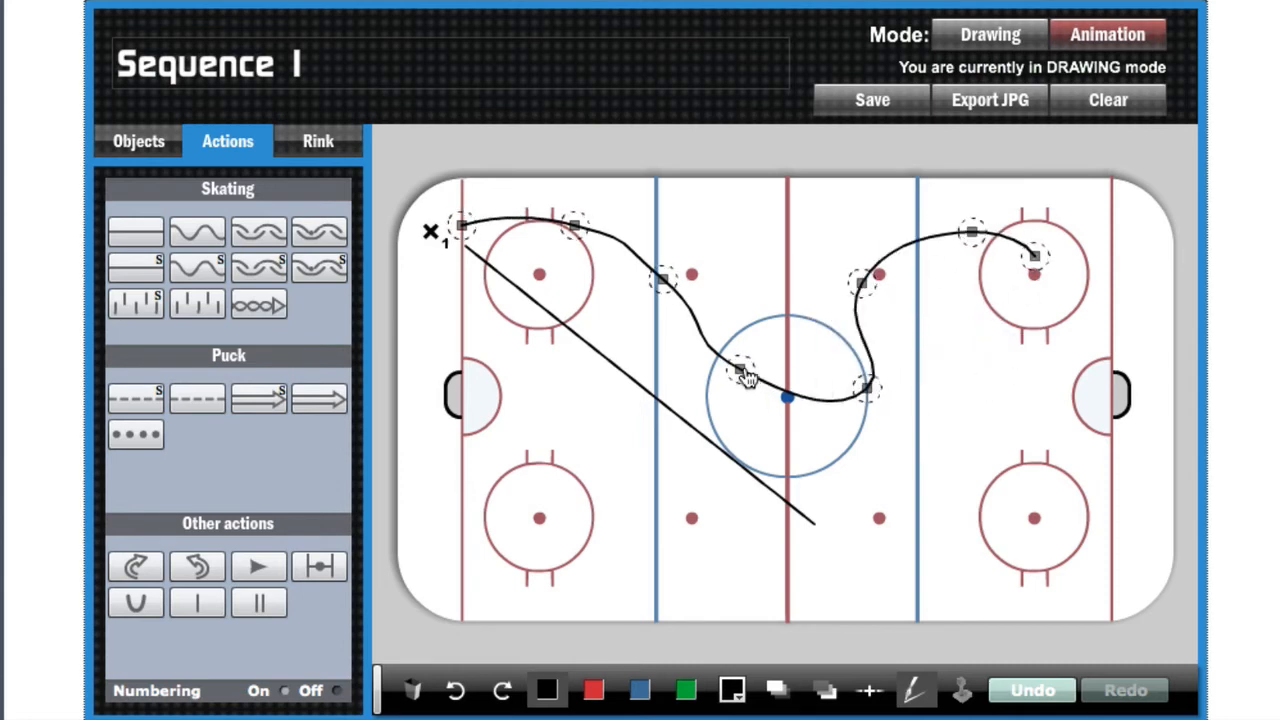
mouse_move(740, 370)
left_mouse_down()
mouse_move(742, 352)
mouse_move(686, 303)
mouse_move(783, 403)
mouse_move(746, 380)
left_mouse_up()
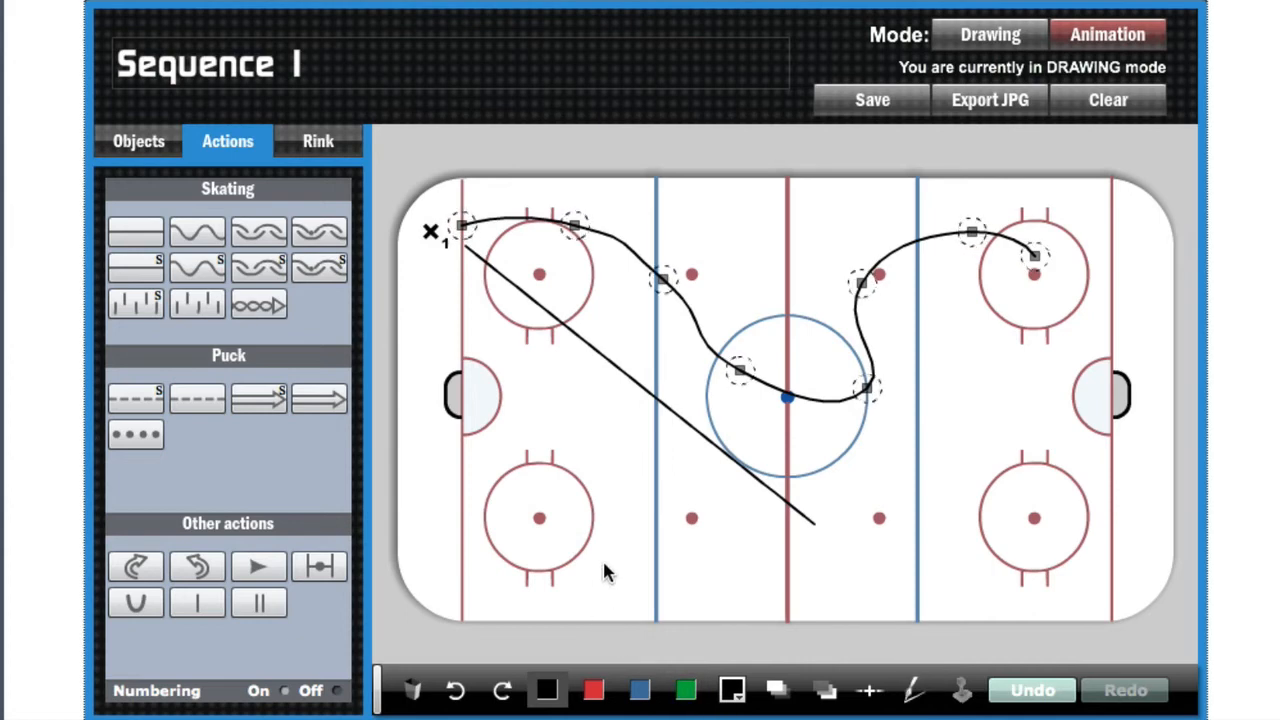
Step: Add an arrowhead to the end of the curved skating line in the upper right faceoff circle
left_click(258, 575)
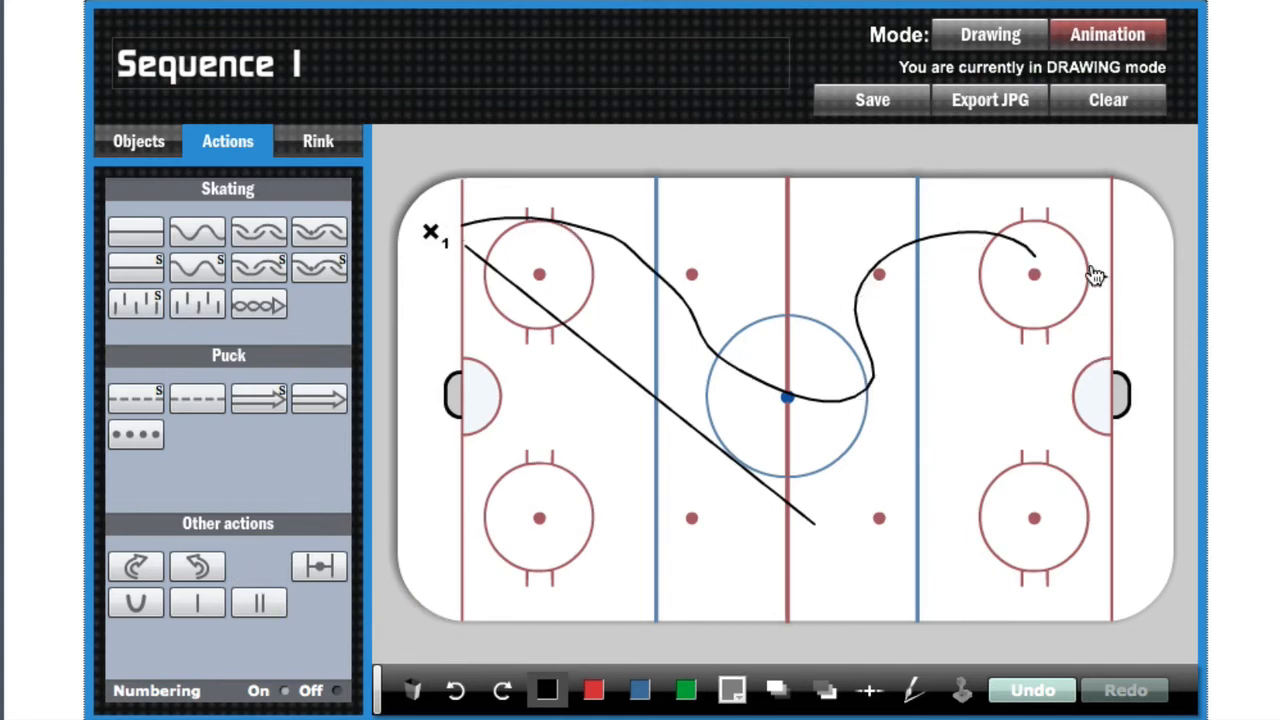
left_click(1034, 262)
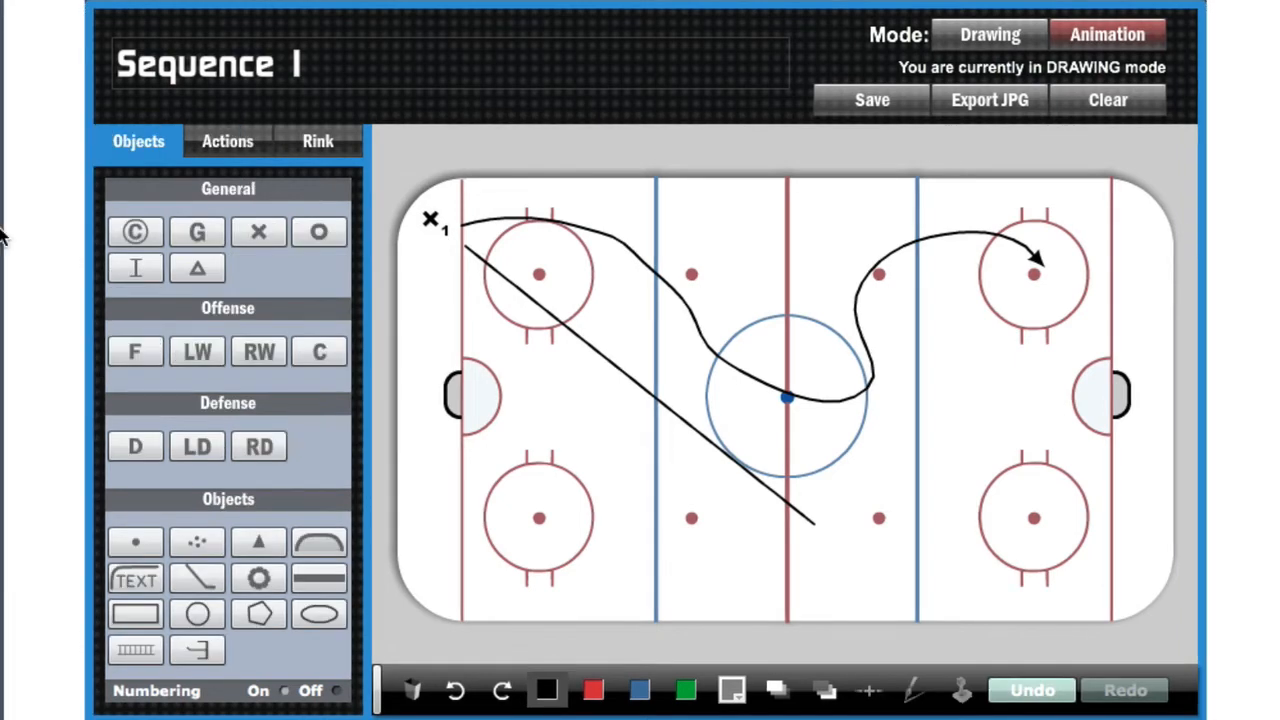
Step: Place an O player behind the left goal line, below the X player
left_click(319, 232)
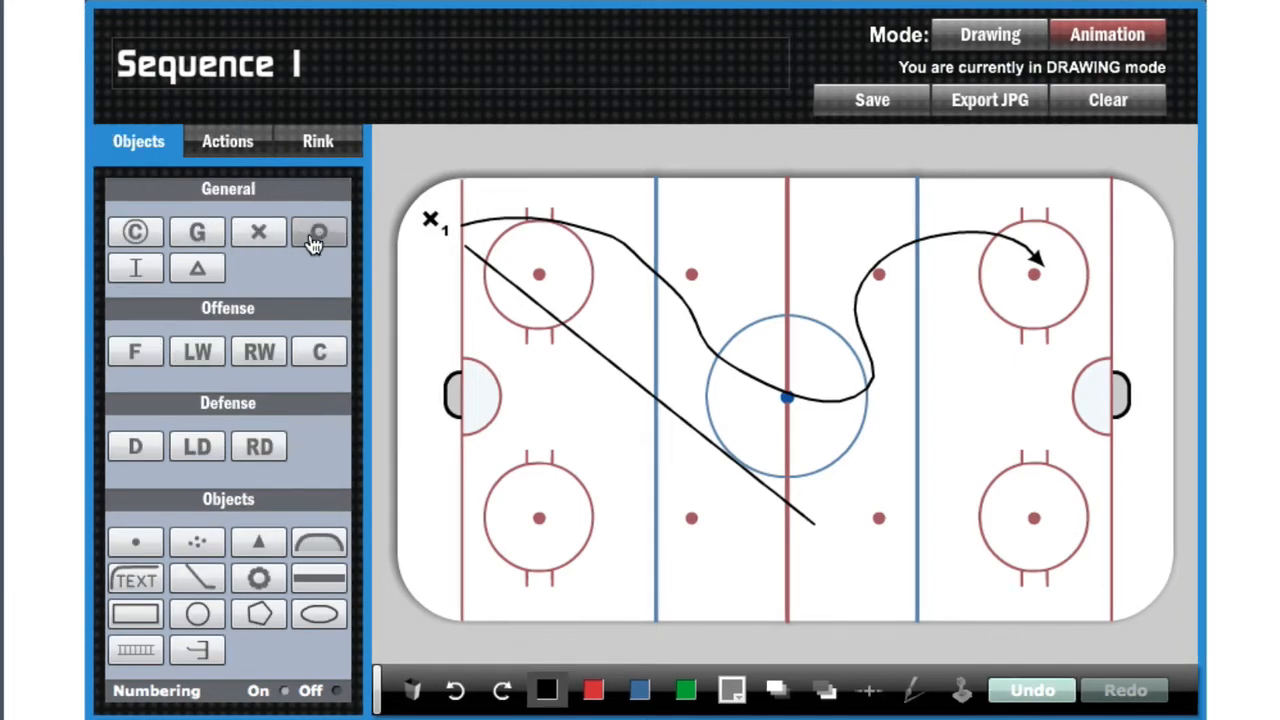
left_click(440, 300)
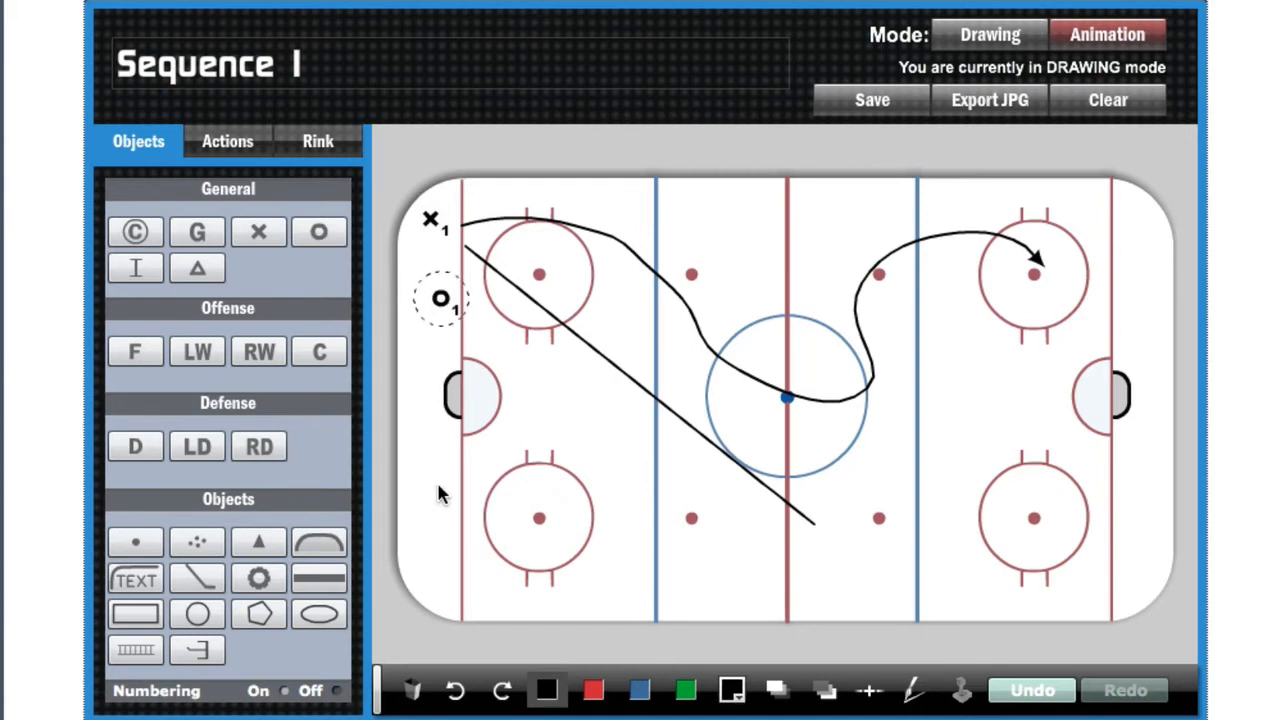
Step: Nudge the O player down beside the lower left faceoff circle and delete it
key("Down")
key("Right")
key("Up")
key("Up")
key("Left")
key("Left")
key("Down")
key("Down")
key("Down")
key("Down")
key("Down")
key("Down")
key("Down")
key("Down")
key("Down")
key("Down")
key("Down")
key("Down")
key("Down")
key("Down")
key("Down")
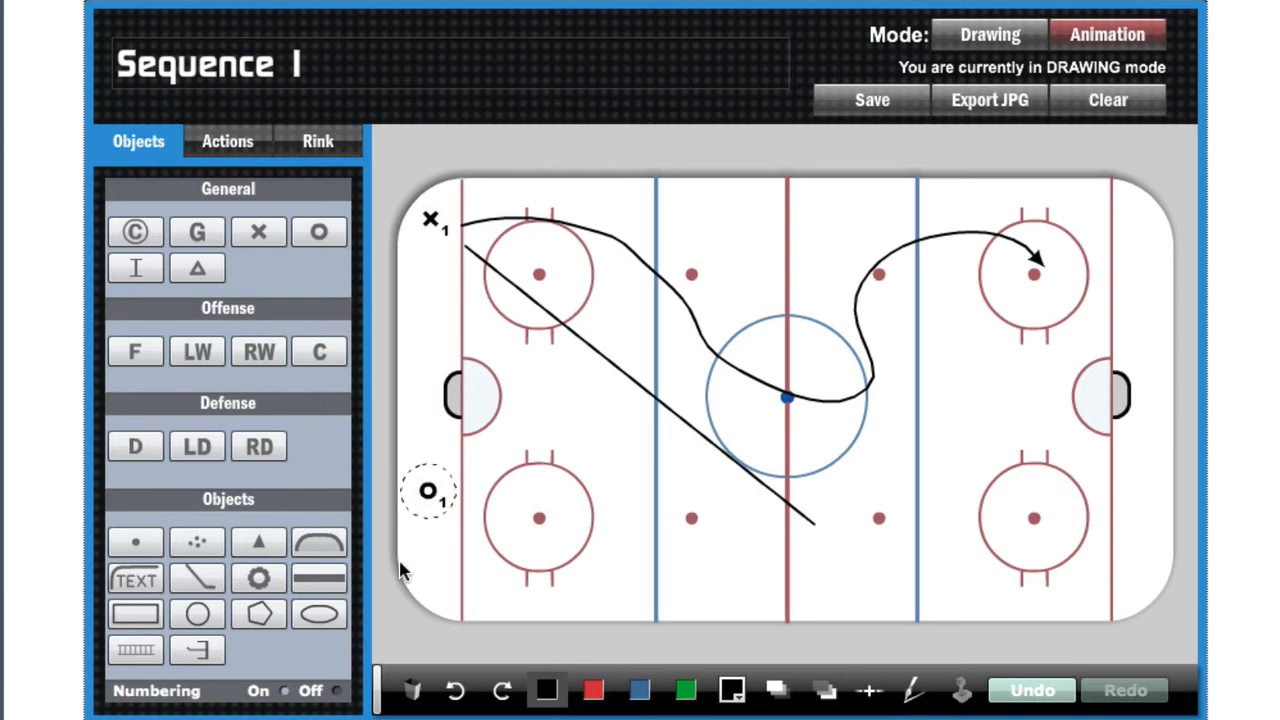
key("Delete")
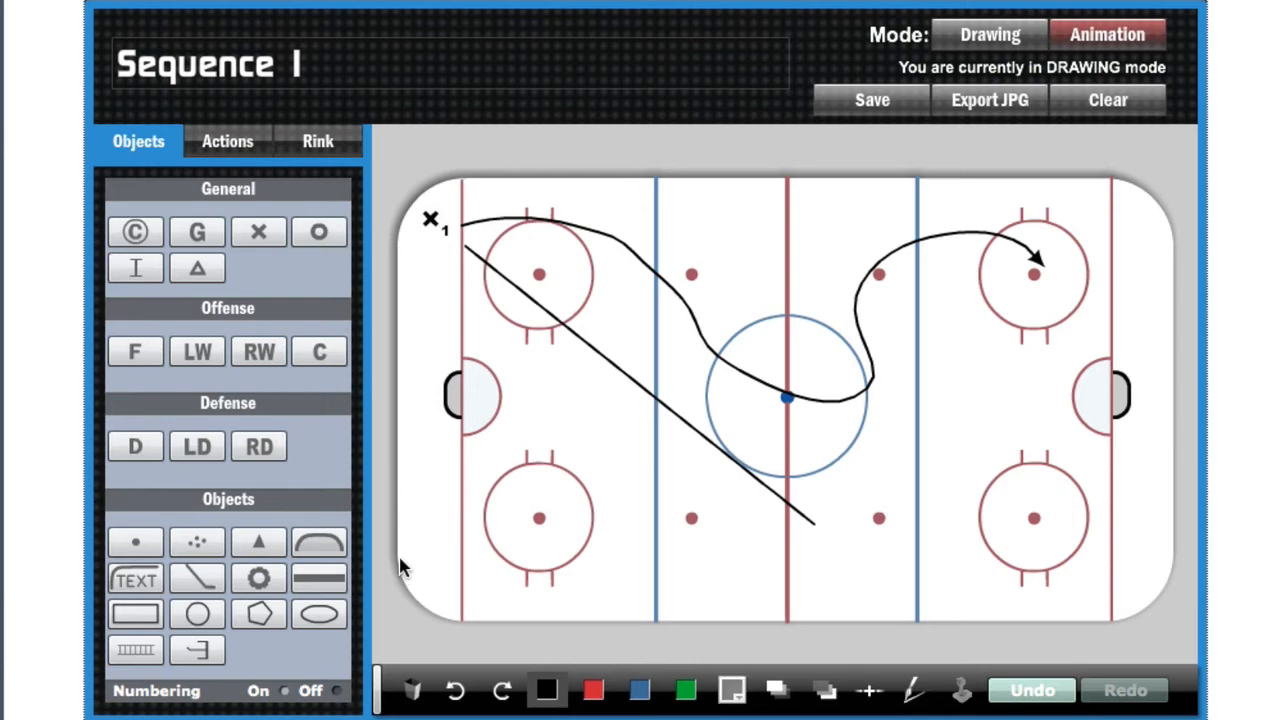
Step: Add a linked-arc skating line below the straight line's end, stretched from left of the left blue line to just past the centre line
left_click(222, 152)
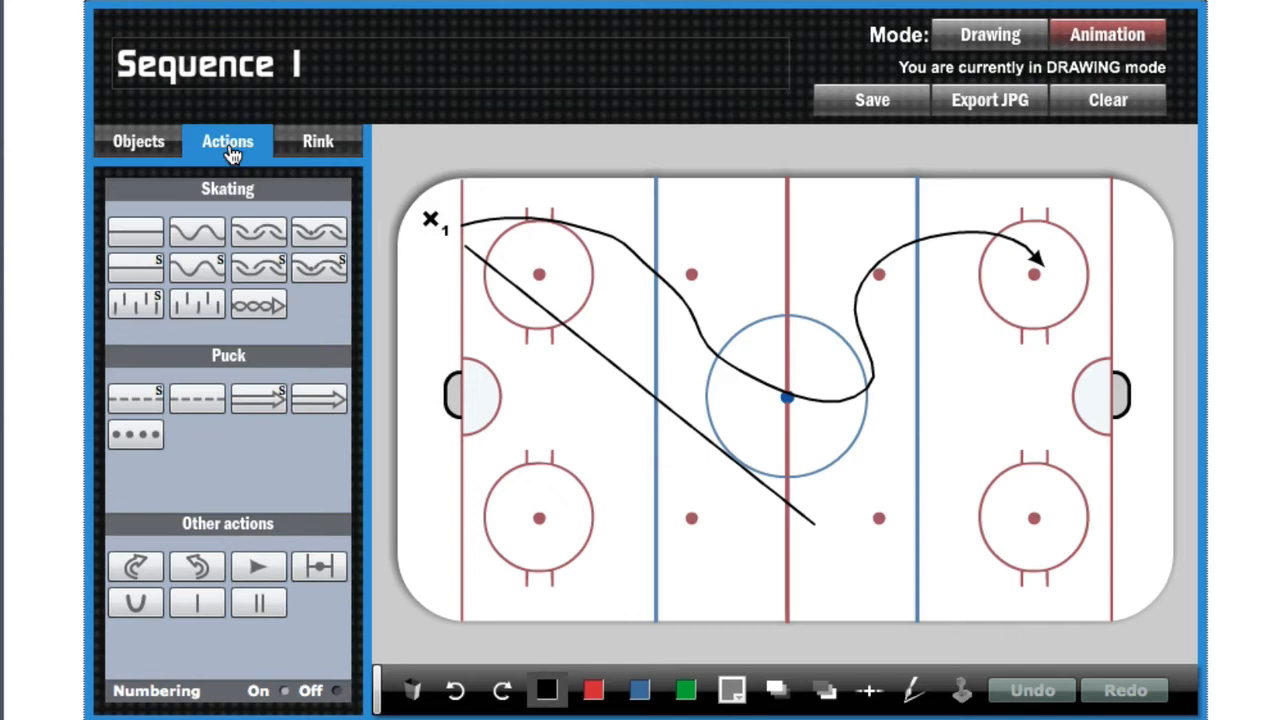
left_click(243, 247)
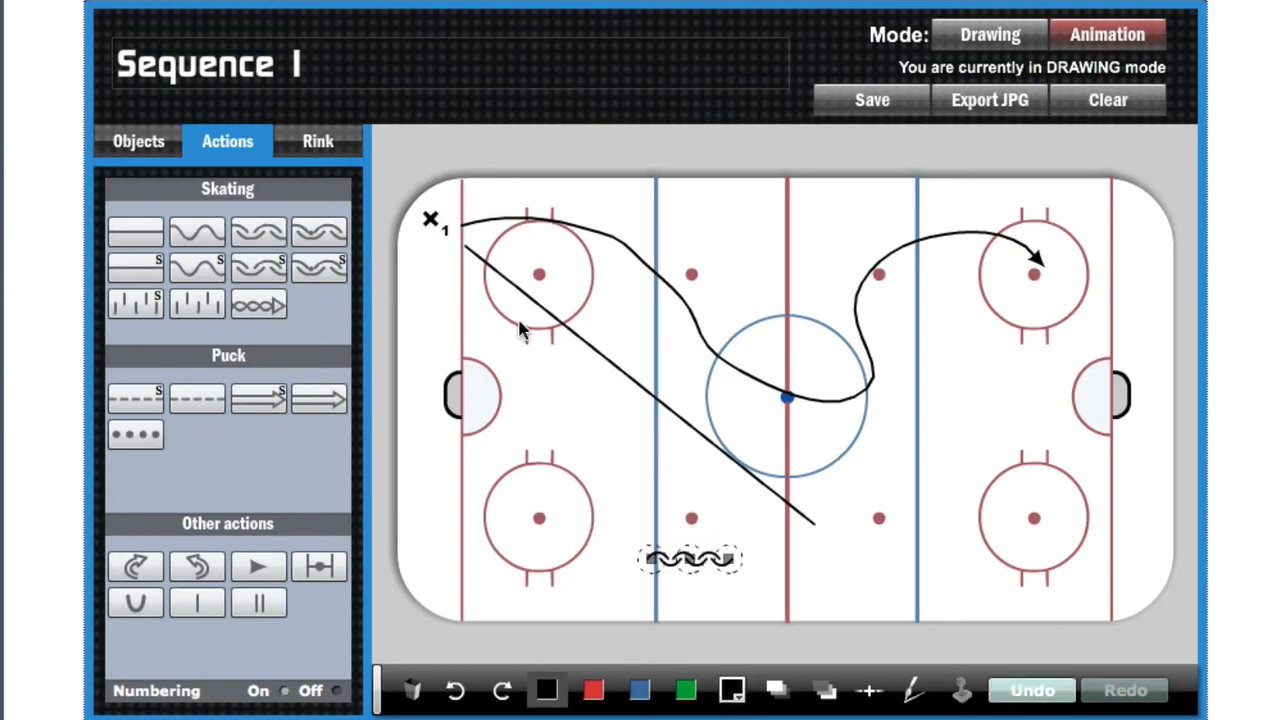
left_click_drag(738, 562, 806, 560)
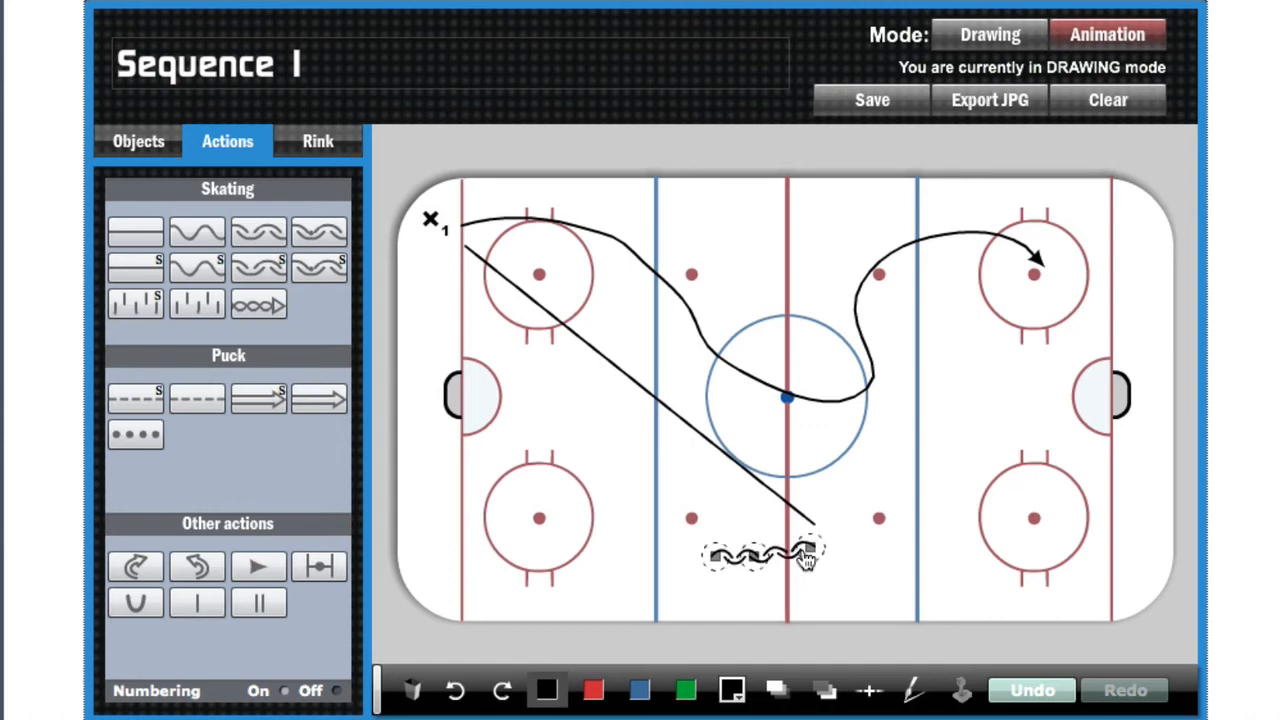
left_click_drag(708, 556, 630, 550)
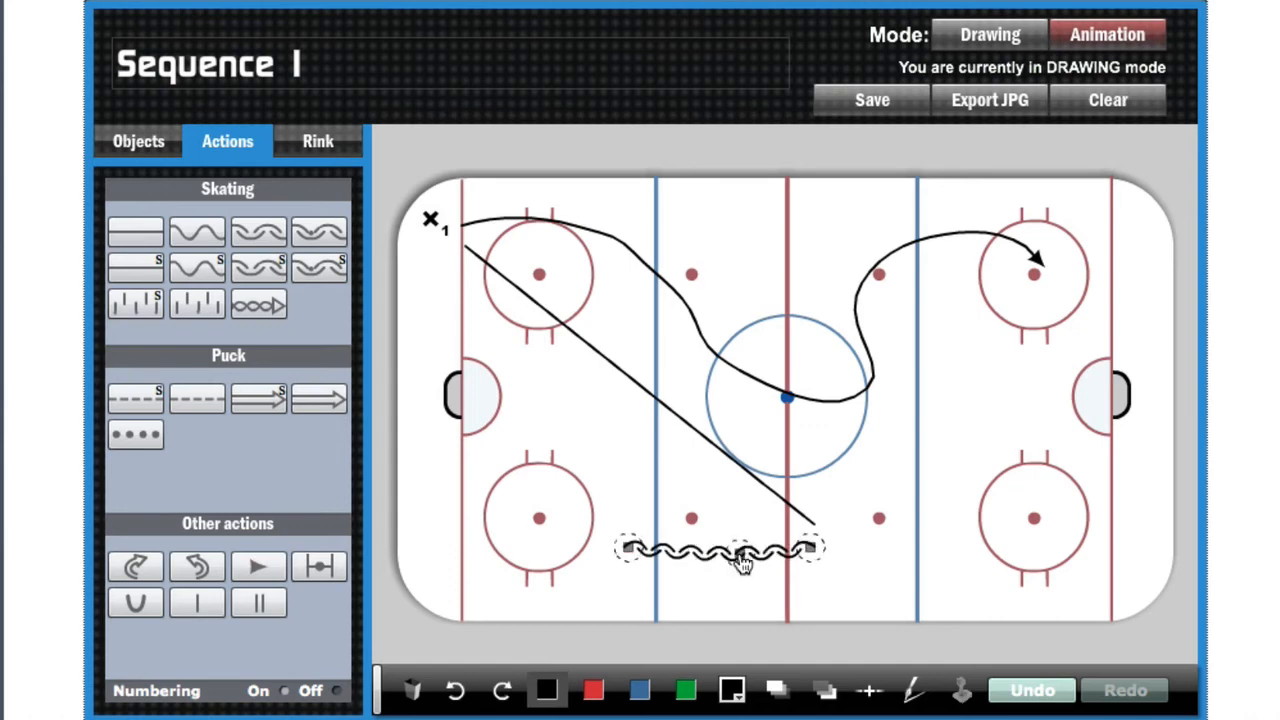
left_click(864, 545)
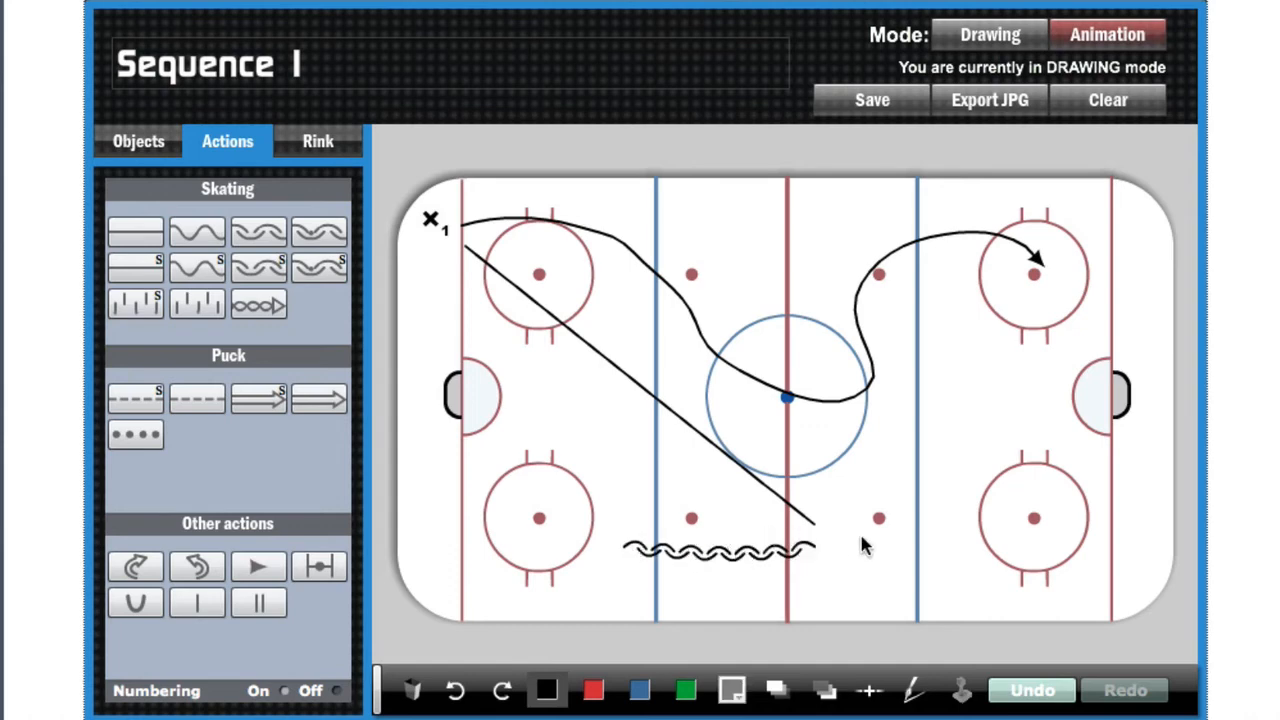
Step: Connect the right end of the linked-arc skating line to the lower end of the diagonal skating line
left_click(806, 558)
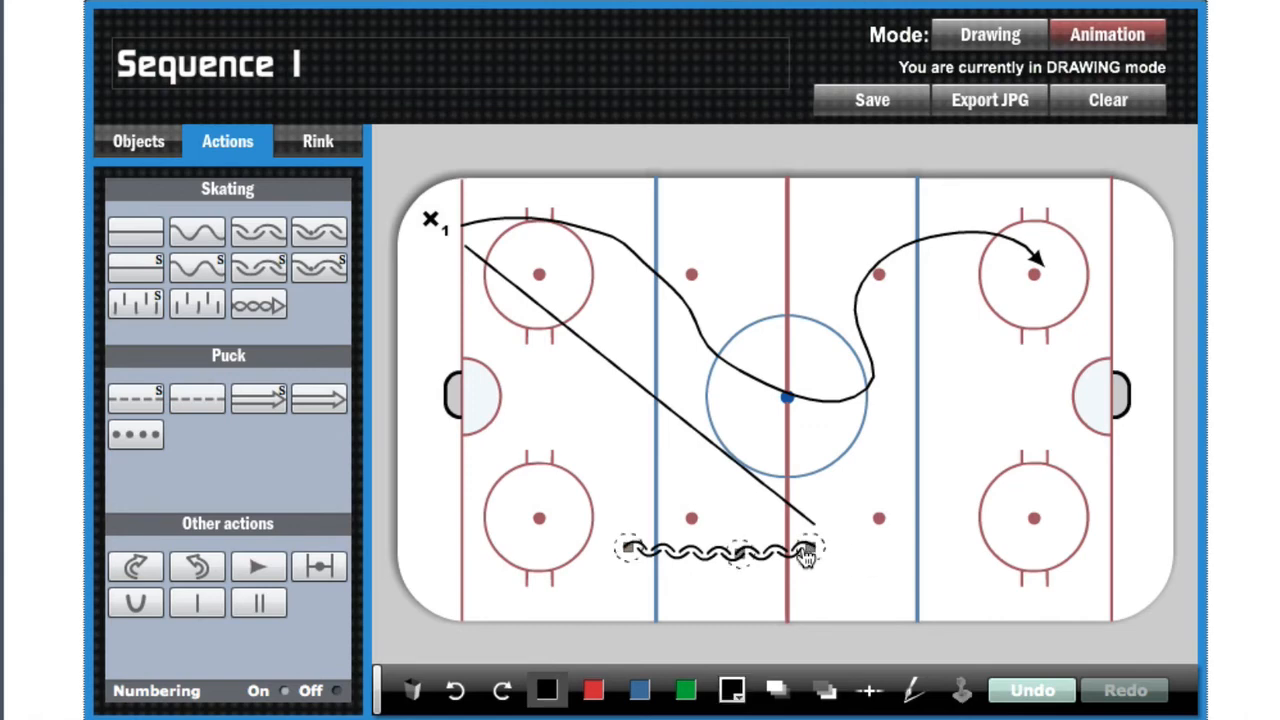
left_click(869, 697)
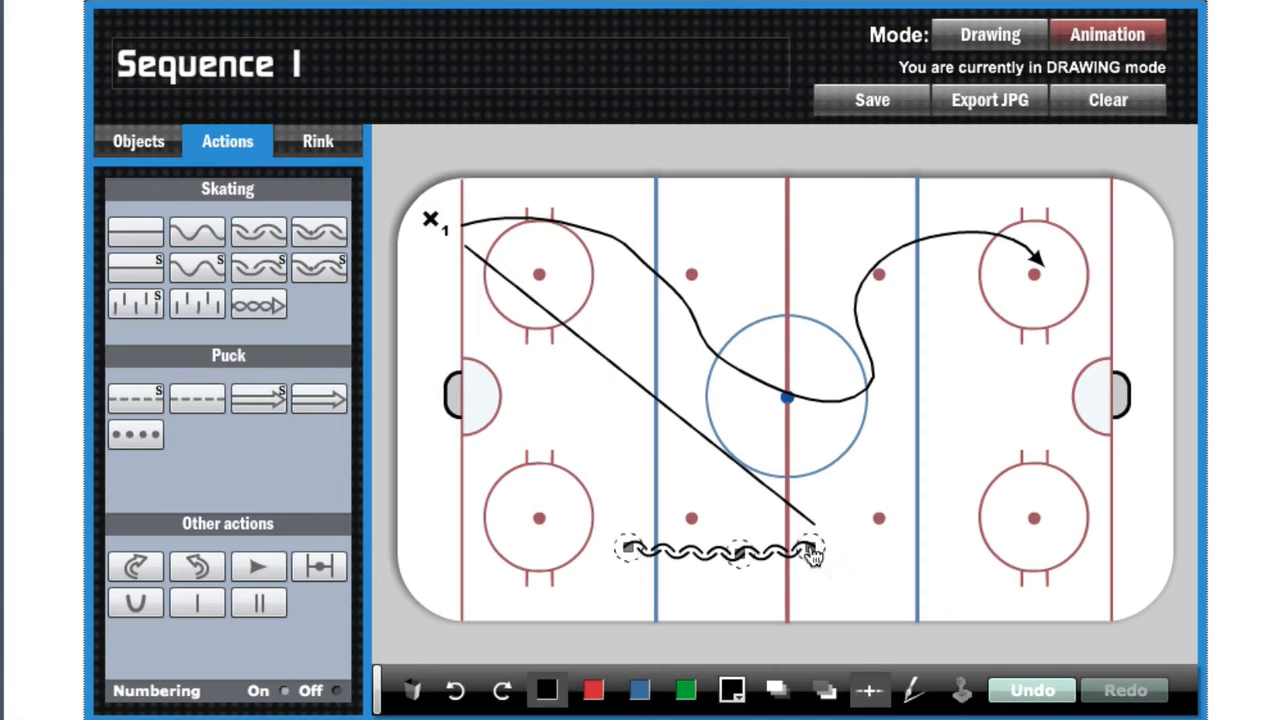
left_click_drag(812, 550, 815, 539)
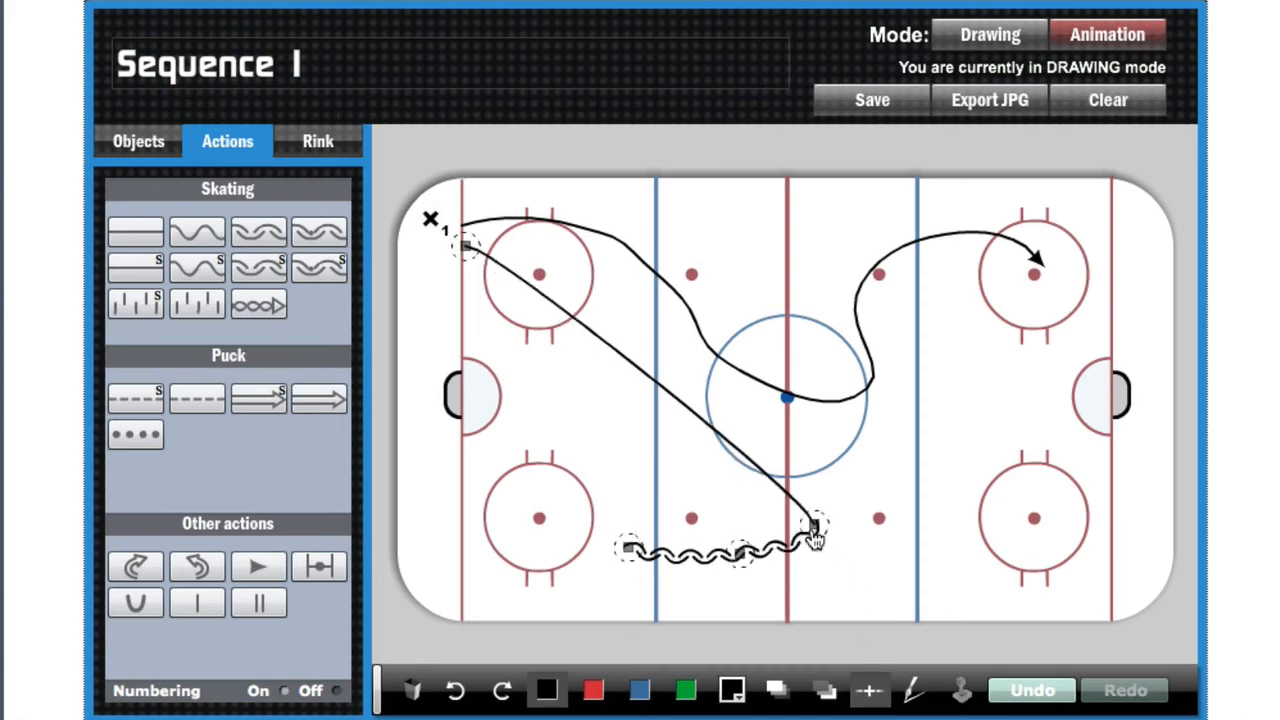
left_click(866, 689)
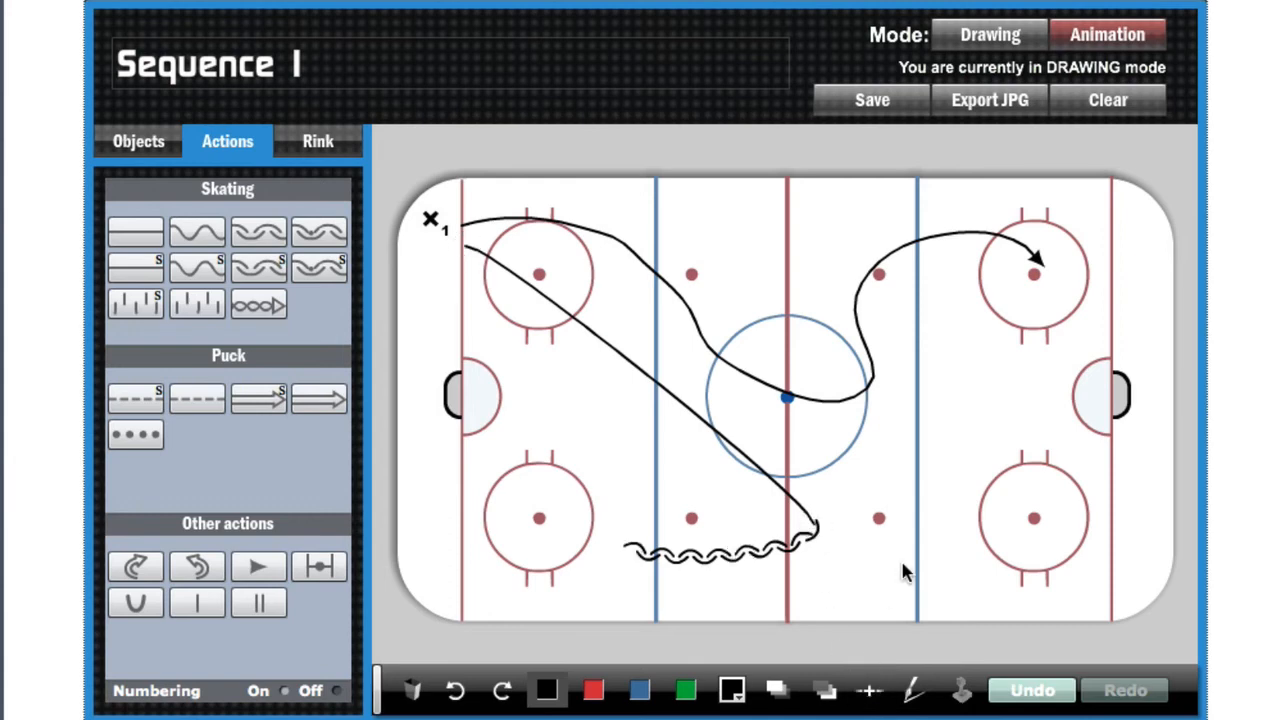
Step: Move the shared endpoint of the two connected lines right and slightly down, and adjust the linked-arc line's middle point
left_click(818, 538)
left_click_drag(816, 530, 840, 543)
mouse_move(740, 553)
left_mouse_down()
mouse_move(745, 590)
mouse_move(746, 557)
left_mouse_up()
left_click(894, 477)
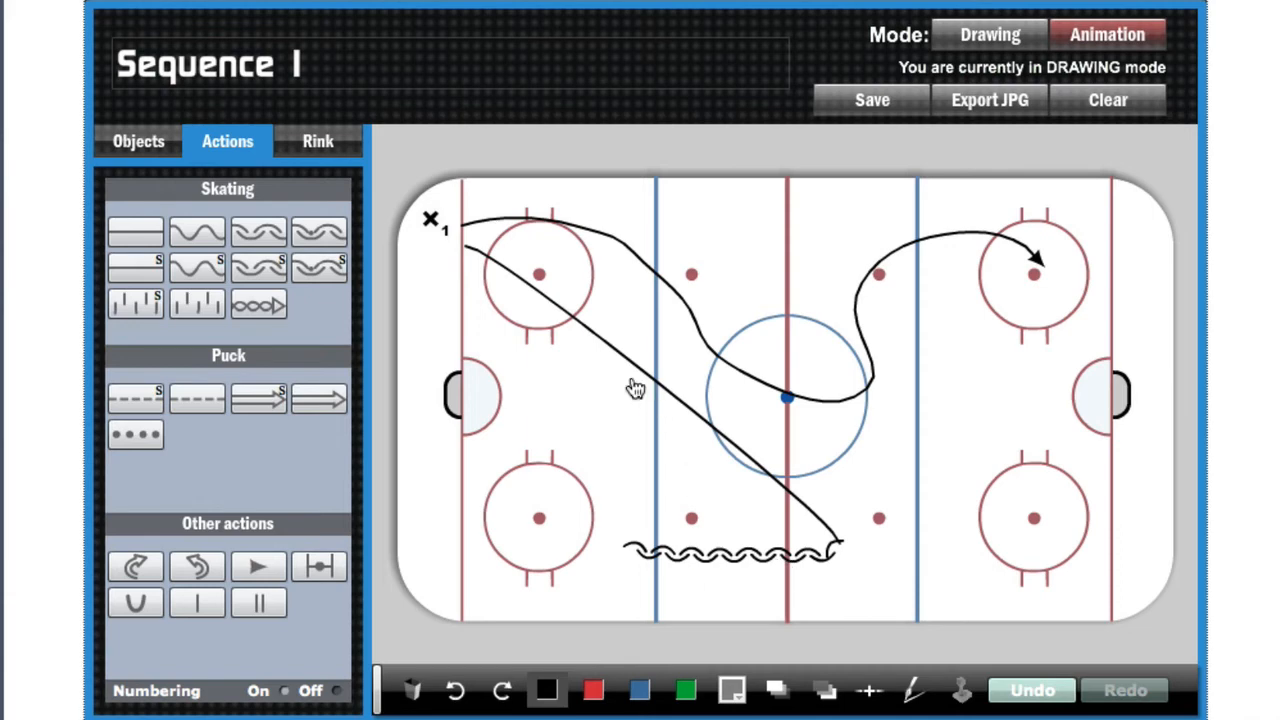
left_click(541, 314)
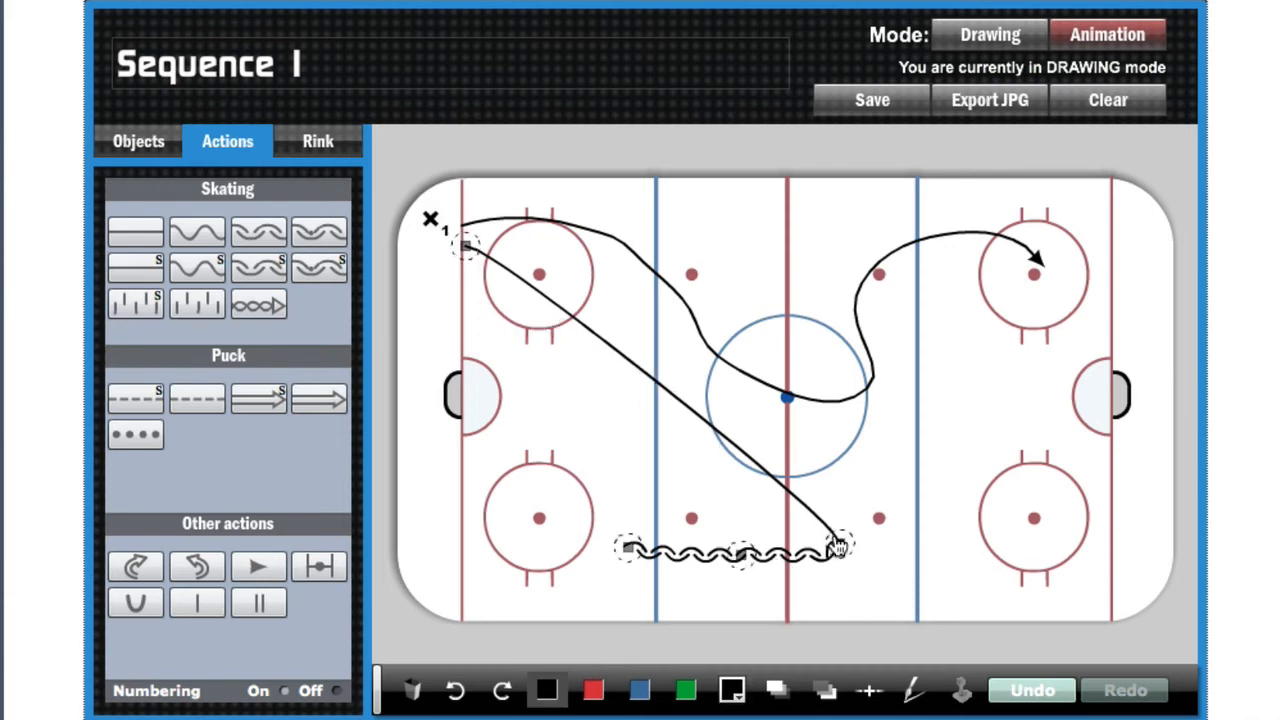
Step: Move the shared endpoint of the two connected skating lines left toward the centre line and deselect the lines
left_click_drag(843, 540, 820, 537)
left_click(868, 530)
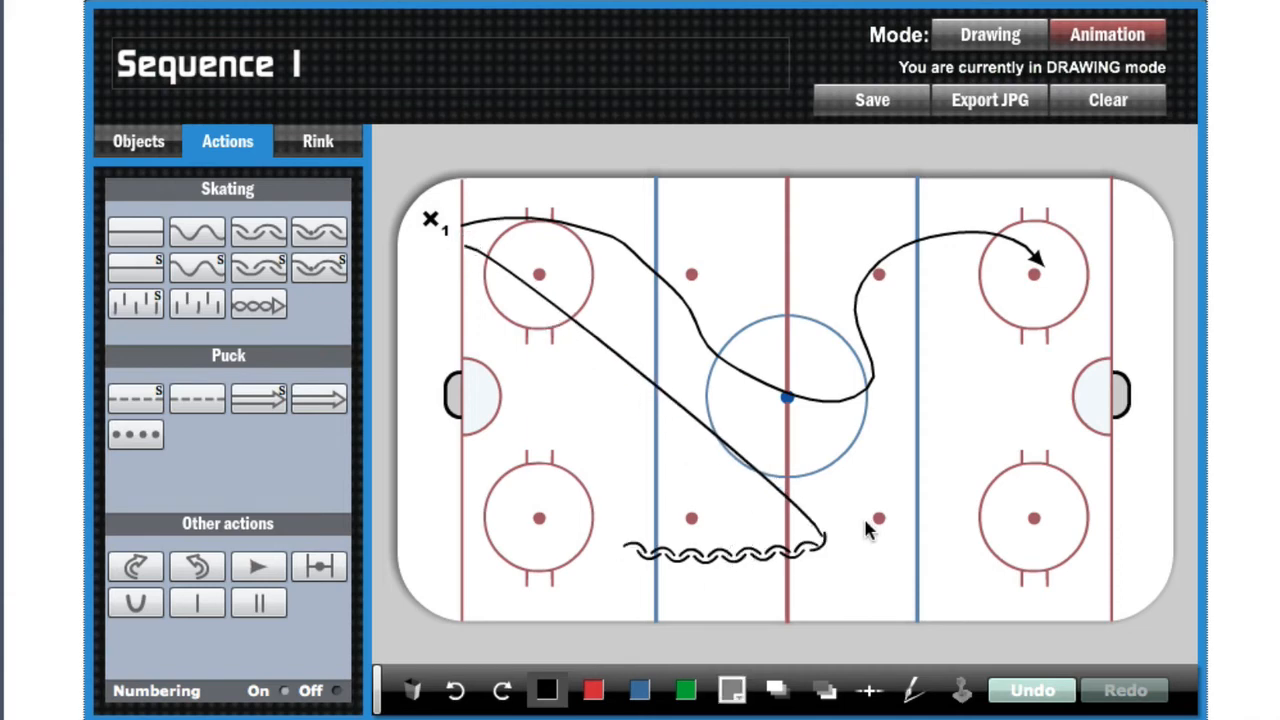
Step: Undo the endpoint moves, the connection between the two skating lines, and the stretching of the linked-arc line
left_click(1030, 692)
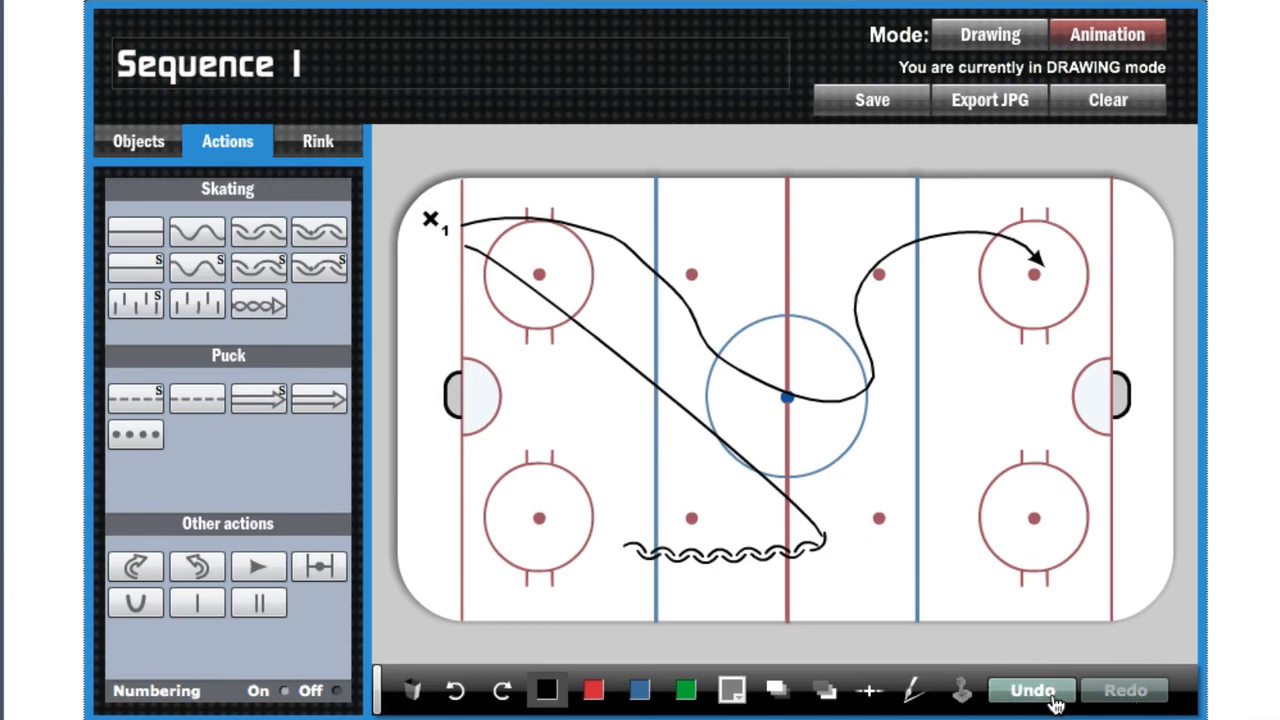
left_click(1052, 698)
left_click(1052, 698)
left_click(1052, 698)
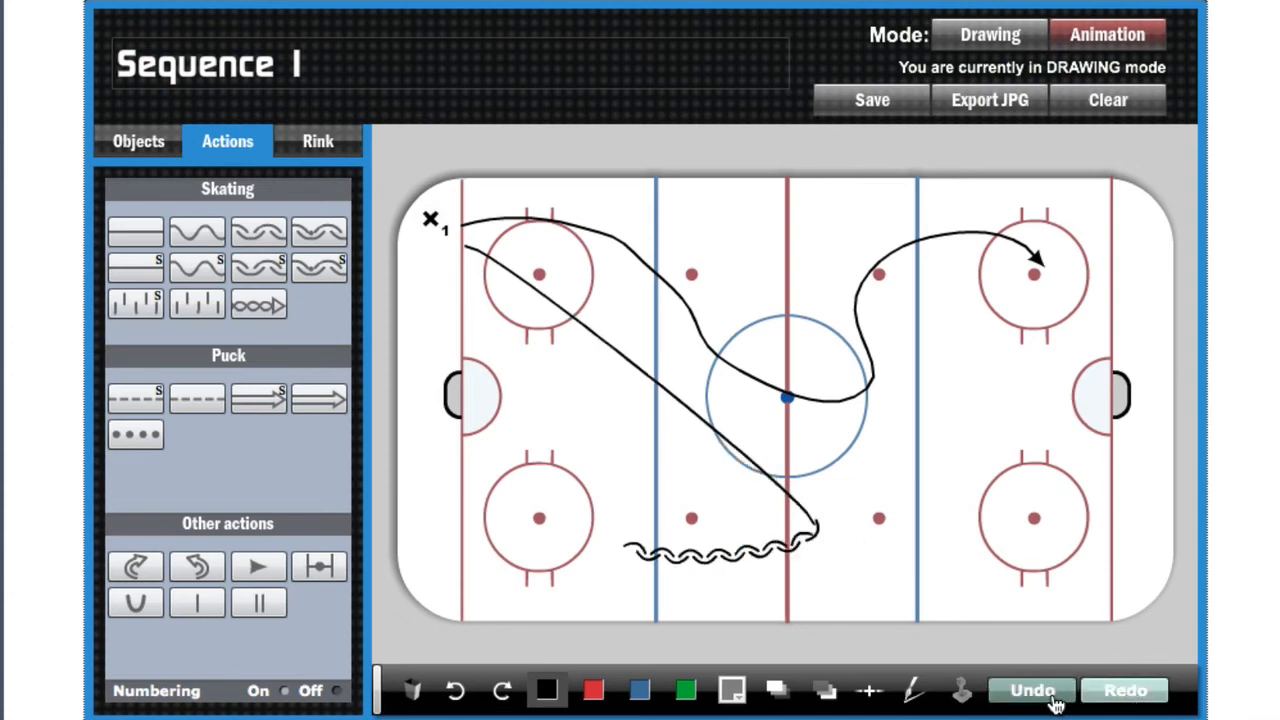
left_click(1052, 698)
left_click(1052, 698)
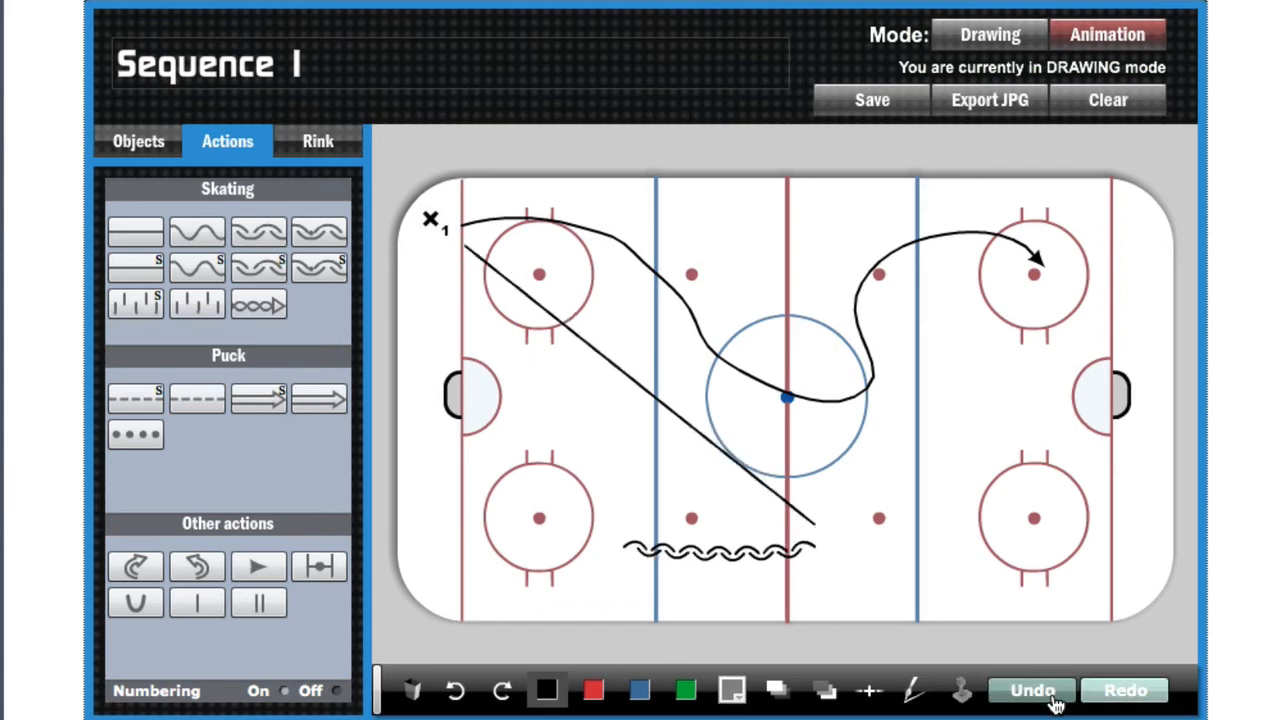
left_click(1052, 698)
left_click(1052, 698)
left_click(1052, 698)
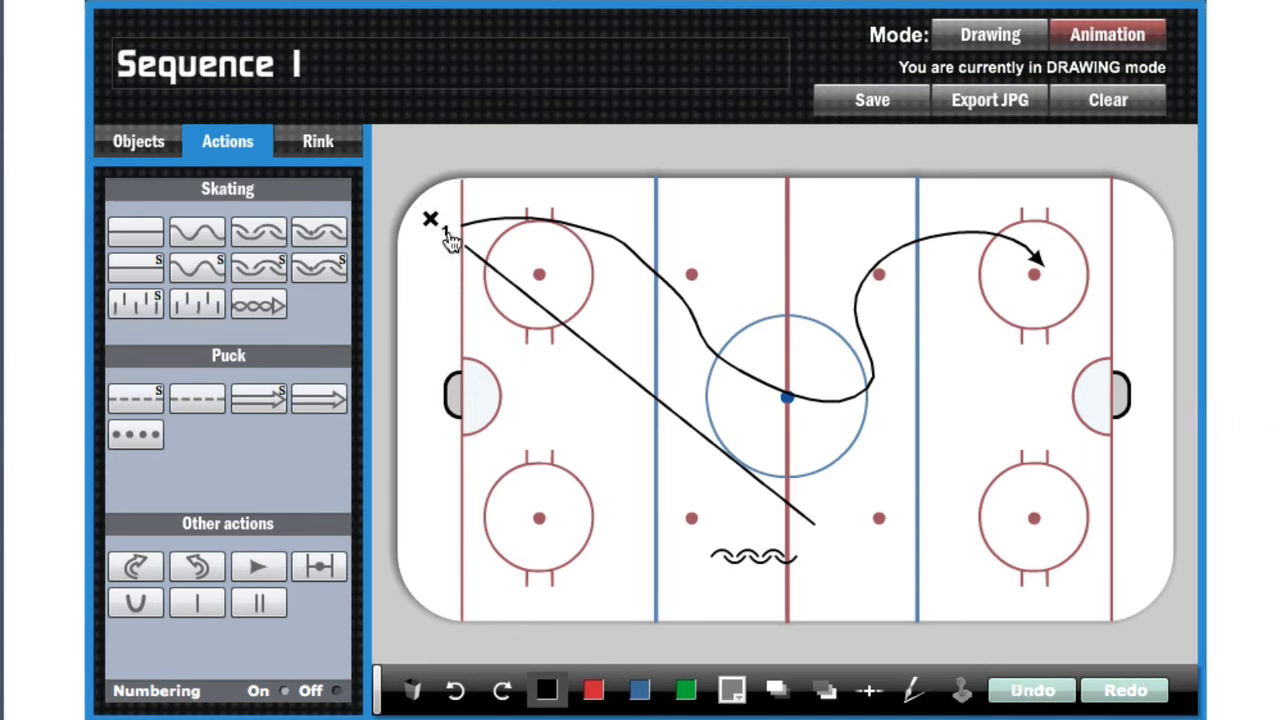
Step: Add two more numbered X players in a column below the first X player, behind the left goal line
left_click(138, 150)
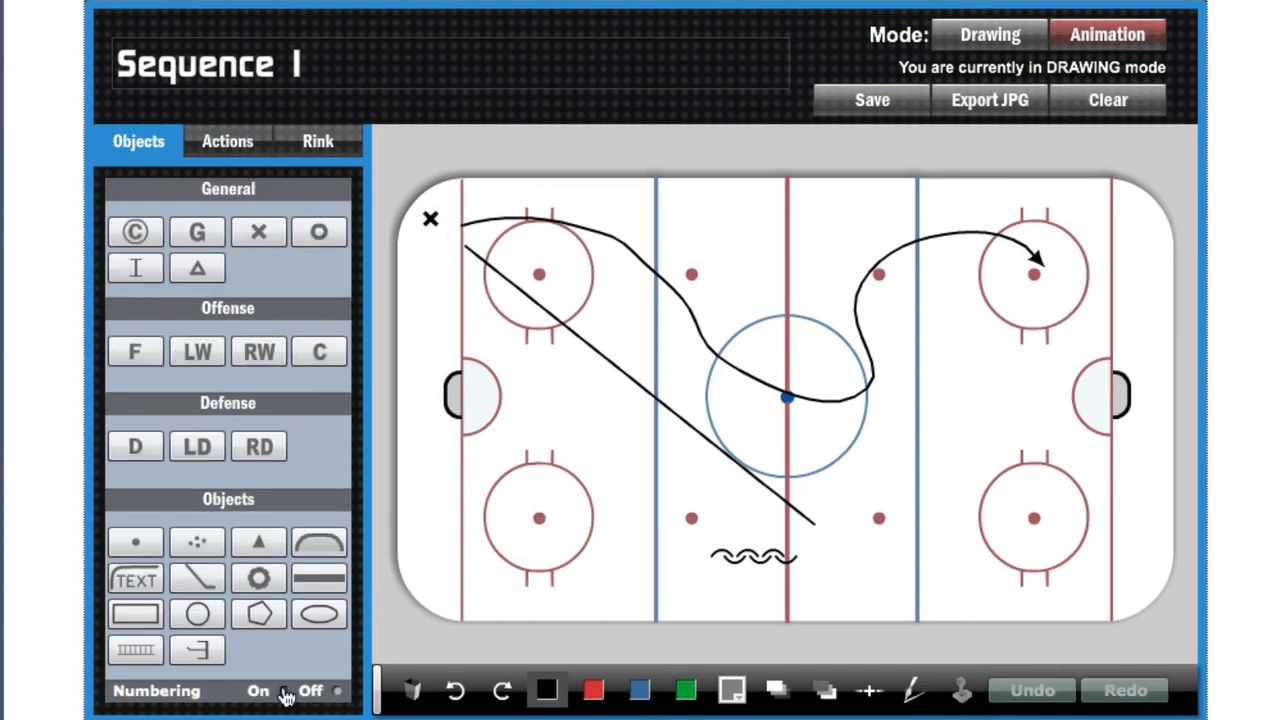
mouse_move(262, 238)
left_mouse_down()
mouse_move(440, 283)
mouse_move(420, 258)
left_mouse_up()
mouse_move(269, 232)
left_mouse_down()
mouse_move(432, 300)
mouse_move(420, 300)
left_mouse_up()
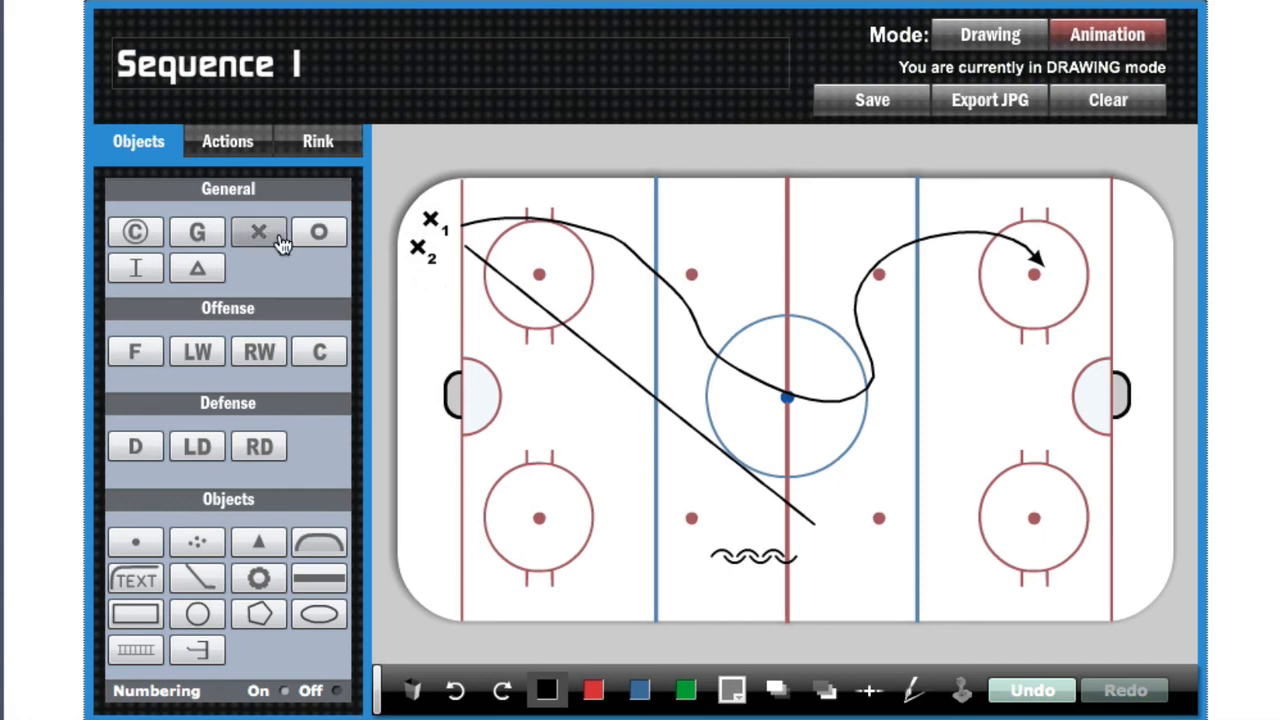
left_click_drag(279, 243, 430, 304)
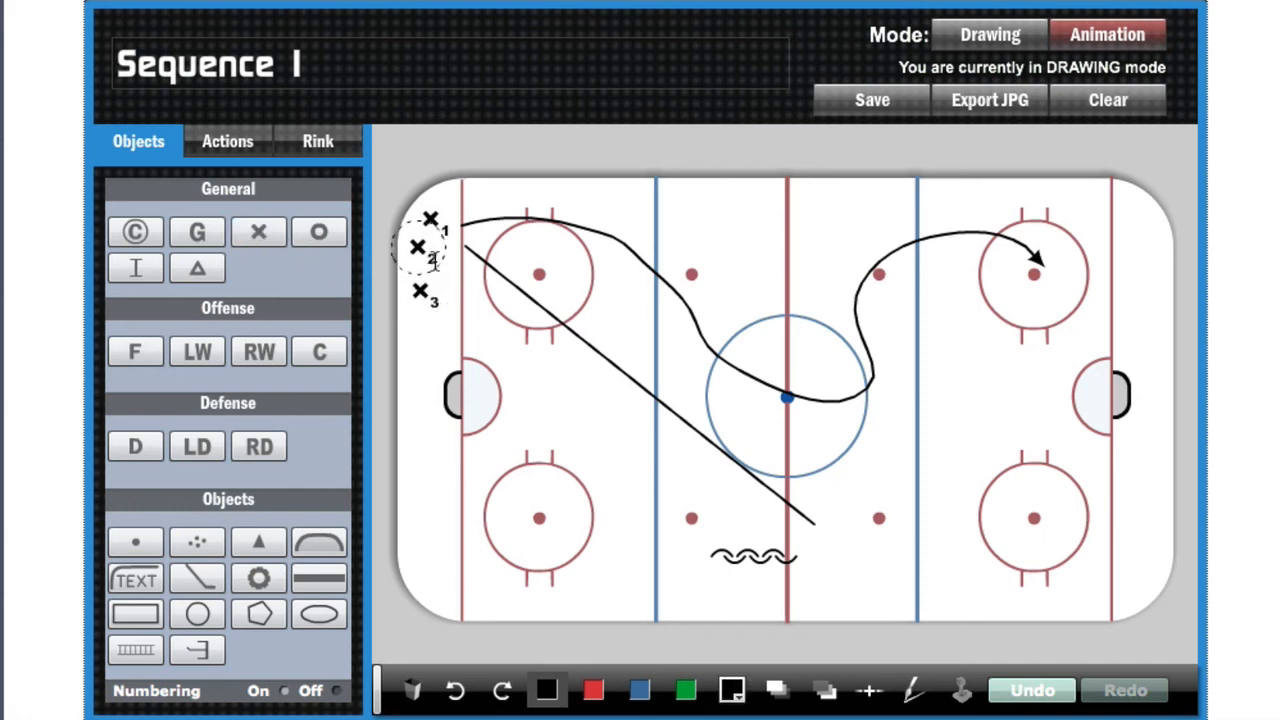
Step: Change the number labels of the second and third X players to 1 and nudge the third player slightly up
left_click_drag(430, 258, 438, 261)
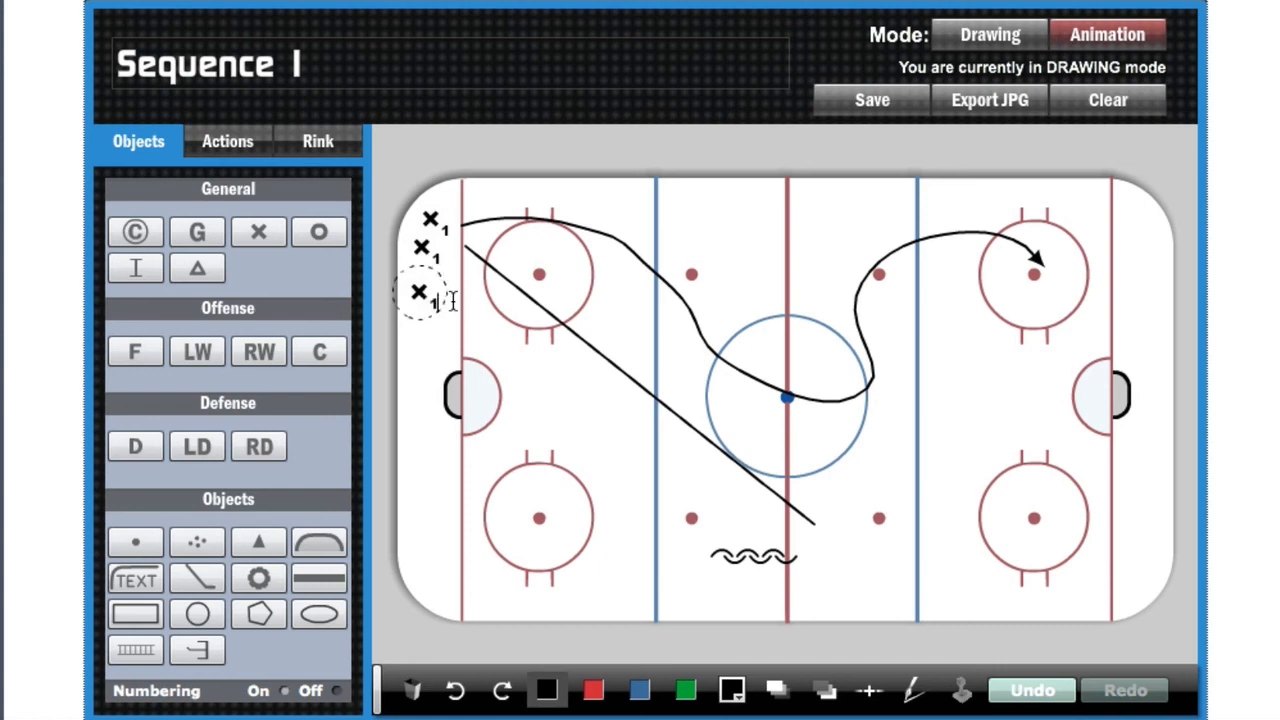
left_click(420, 290)
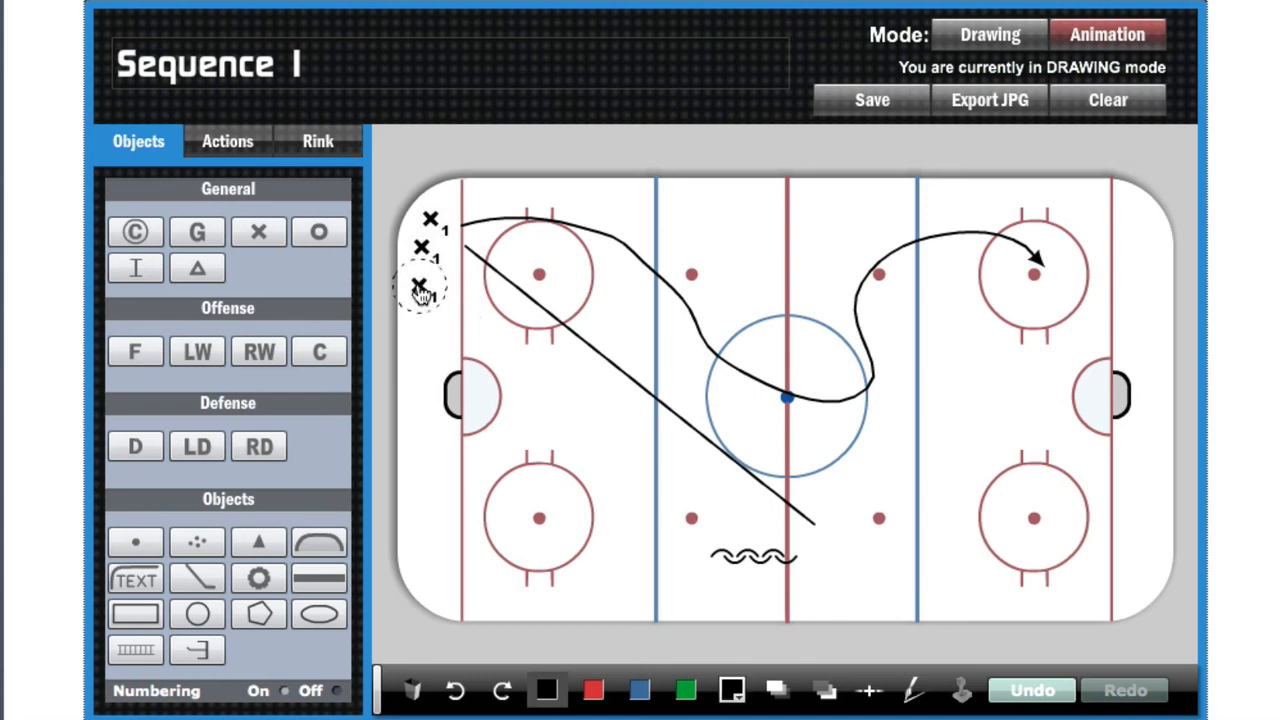